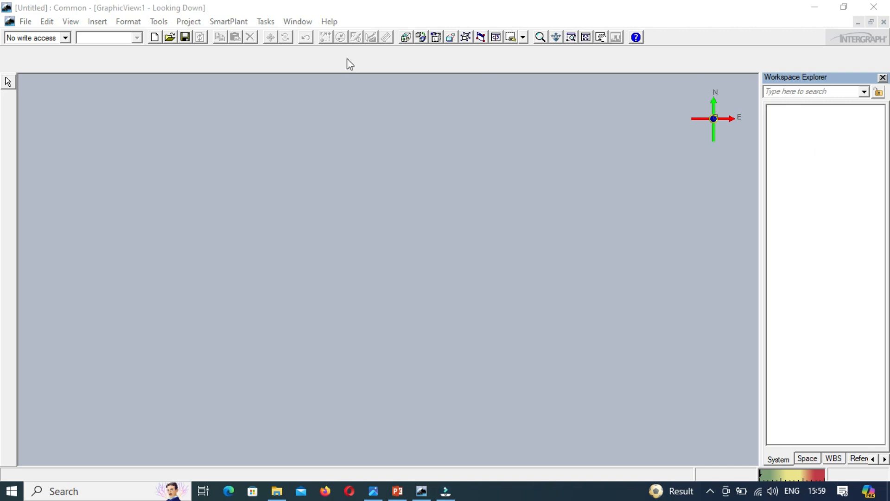
Step: Open the workspace definition and choose TRAINING002 as the model
click(26, 22)
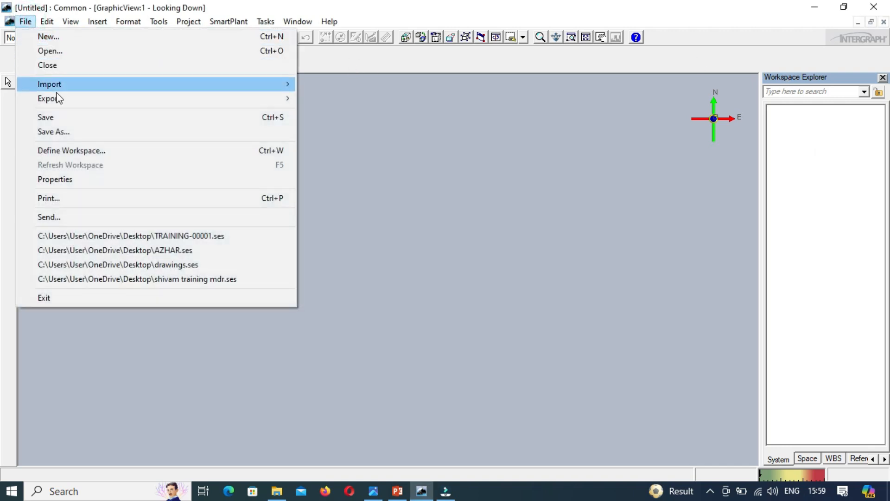
click(77, 151)
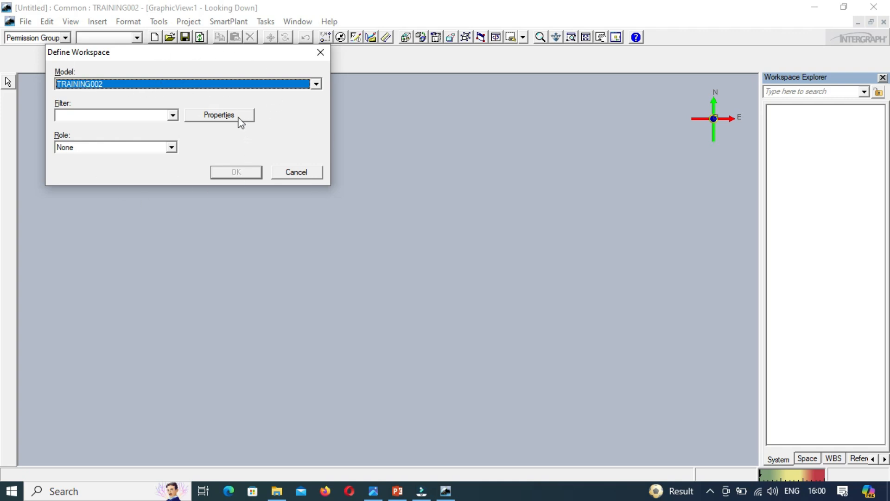
click(317, 84)
click(320, 85)
click(316, 85)
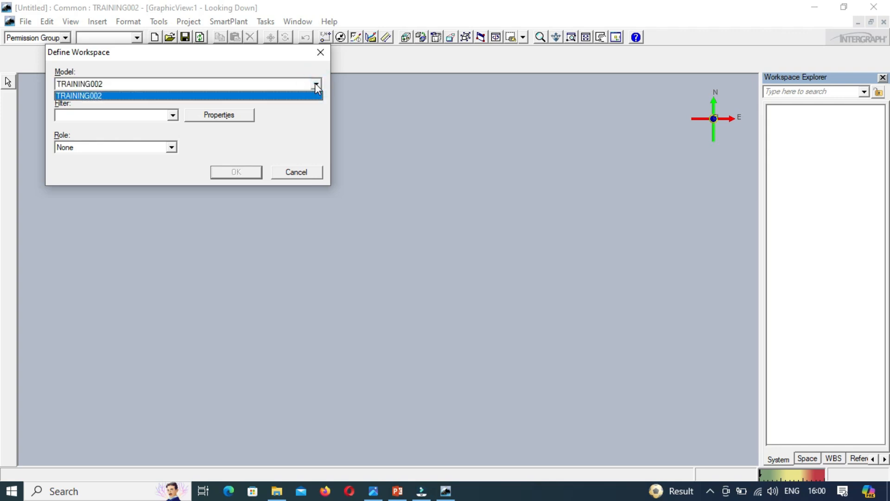
click(316, 85)
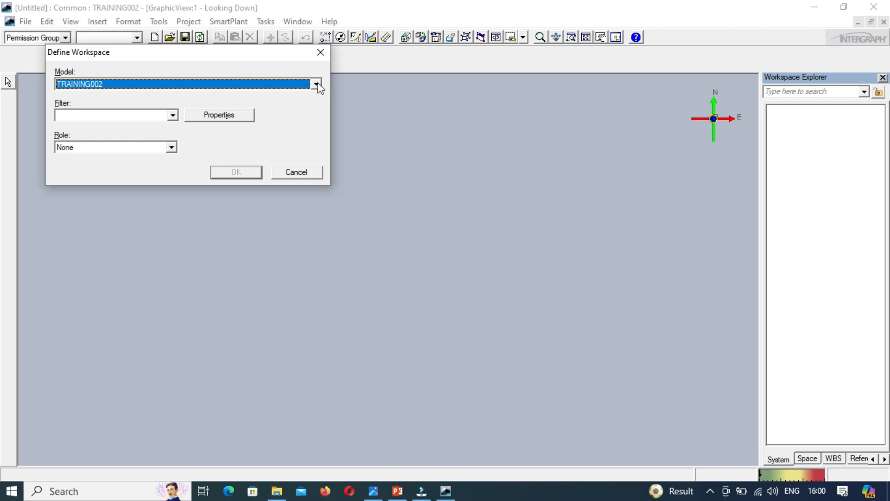
Step: Create a new workspace filter and name it TRAINING-00001
click(176, 113)
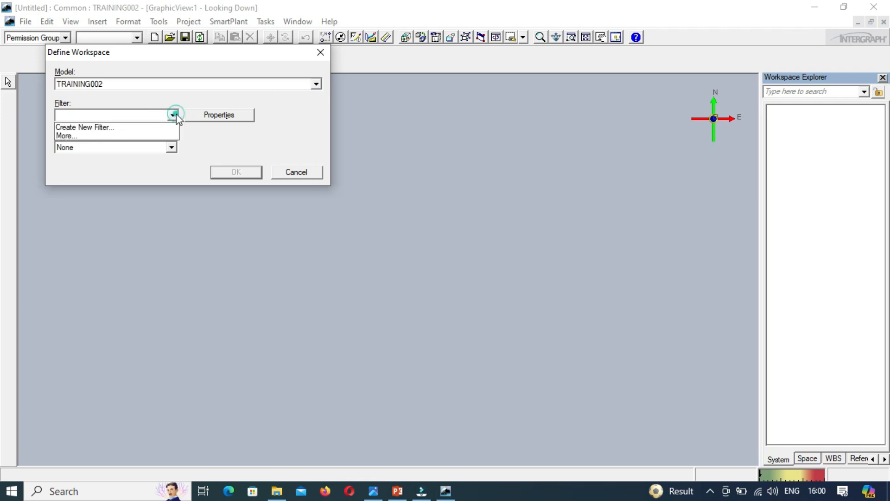
click(104, 129)
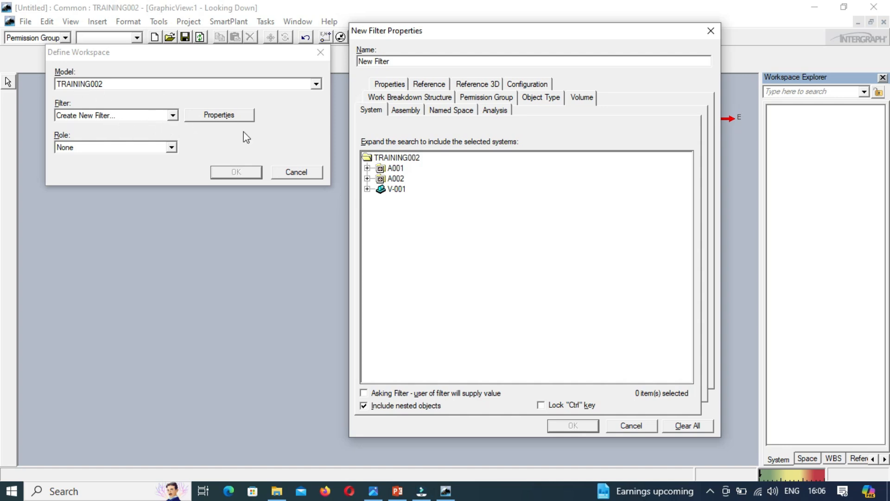
double_click(403, 61)
text(training_)
key(BackSpace)
key(BackSpace)
key(BackSpace)
key(BackSpace)
key(BackSpace)
key(BackSpace)
key(BackSpace)
key(BackSpace)
key(BackSpace)
text(TRAINING-00001)
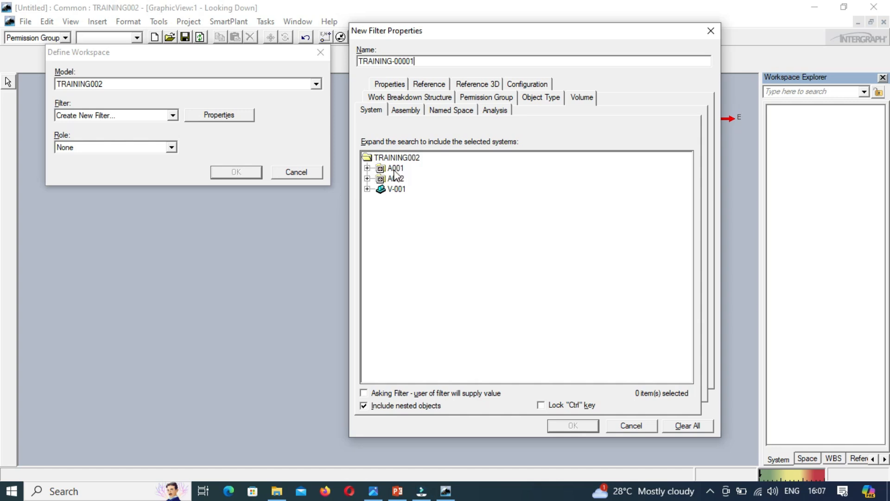
Step: Include system A001 with its nested PROCESS and UTILITY systems in the filter and accept the filter properties
click(368, 167)
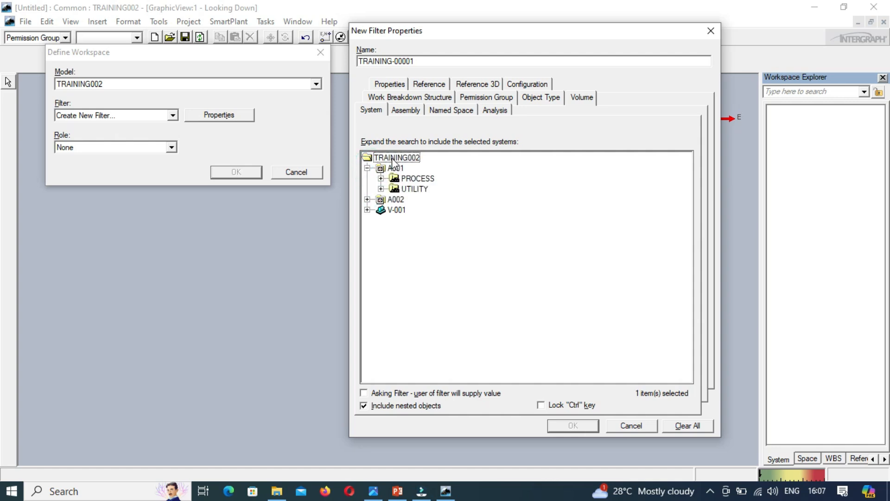
click(393, 158)
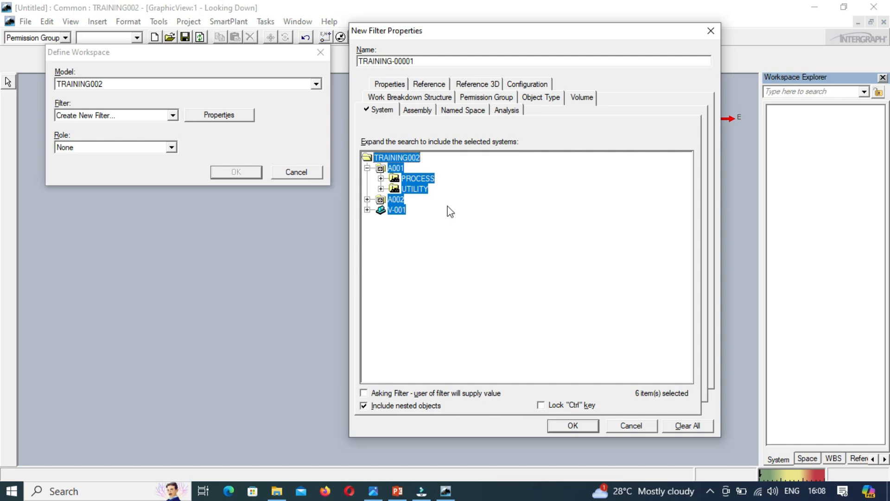
click(394, 168)
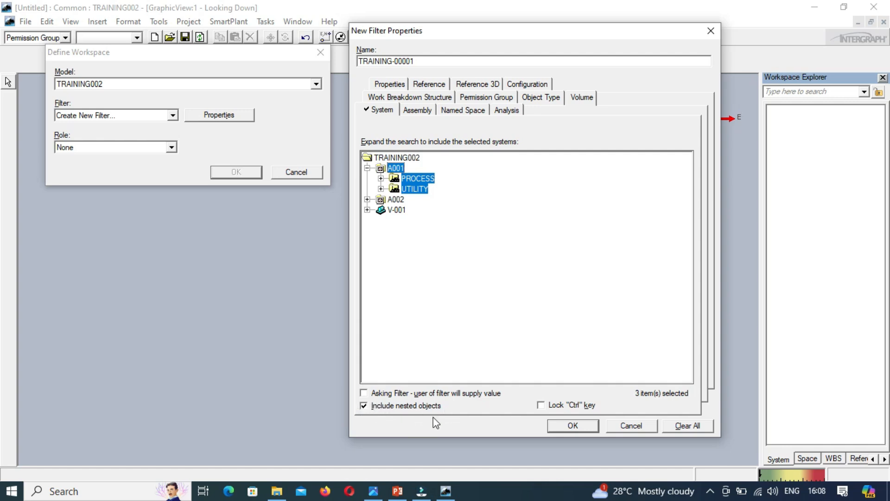
click(575, 425)
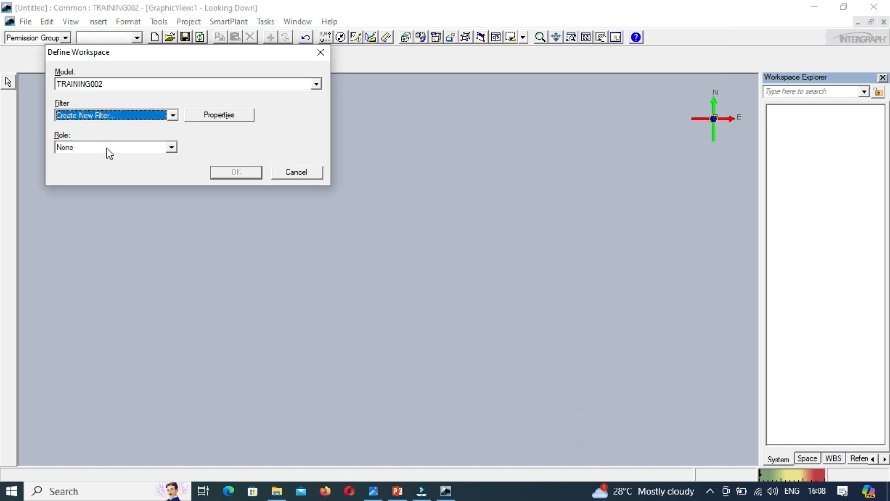
Step: Keep the workspace role as None and load the workspace with the new filter
click(171, 147)
click(175, 148)
click(173, 148)
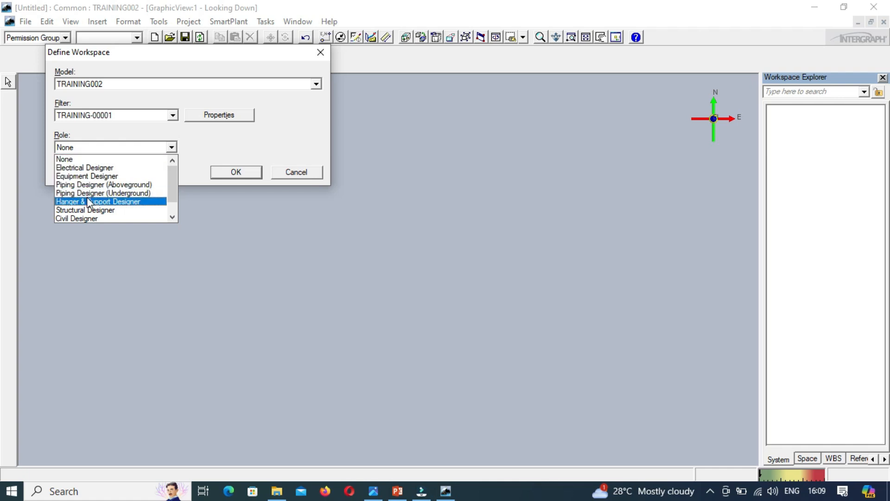
click(74, 157)
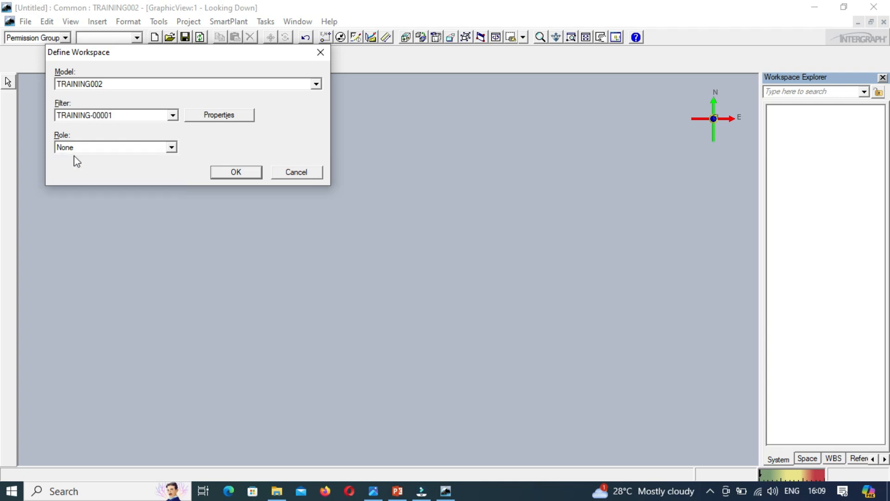
click(238, 171)
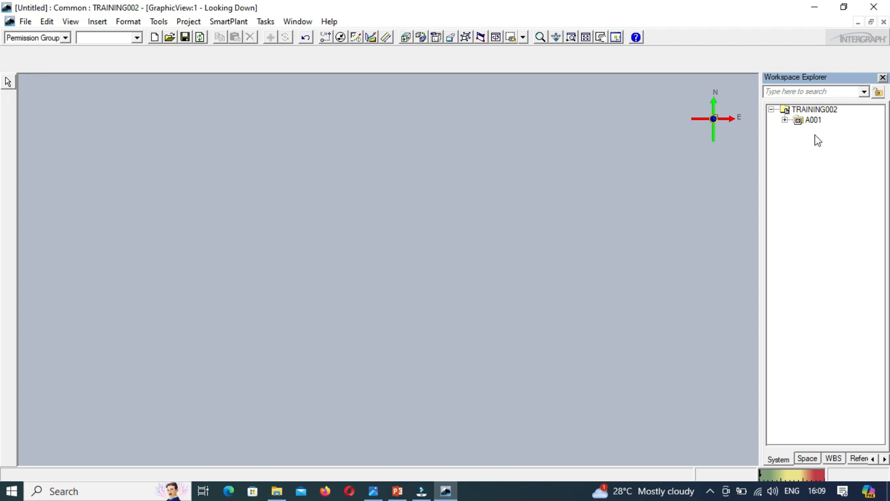
Step: Expand system A001 and its PROCESS unit in the system hierarchy to show the discipline systems
click(787, 120)
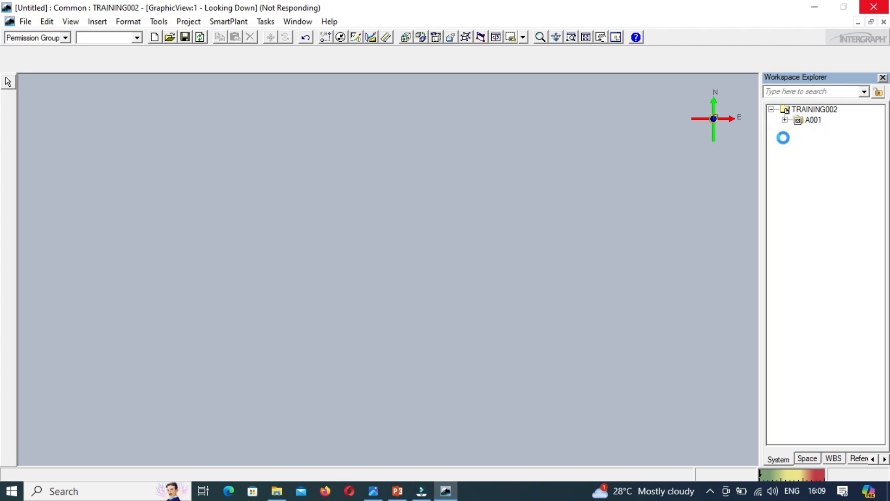
click(786, 123)
click(786, 122)
click(786, 122)
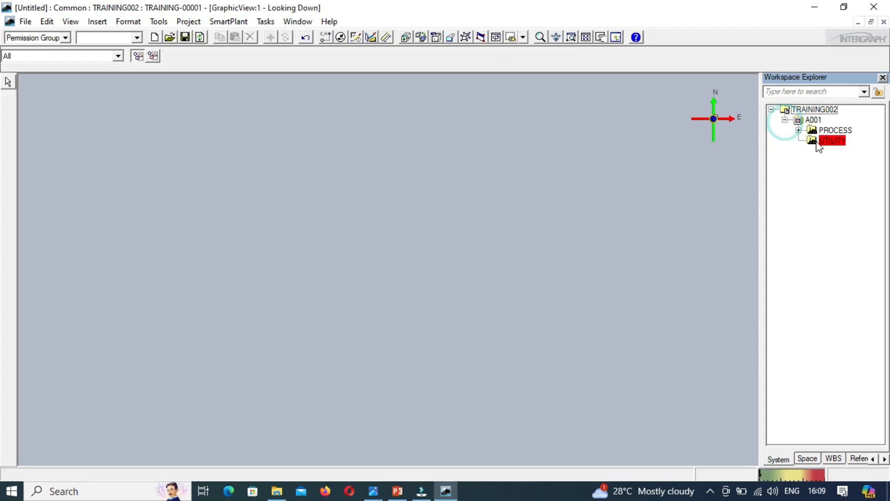
click(798, 131)
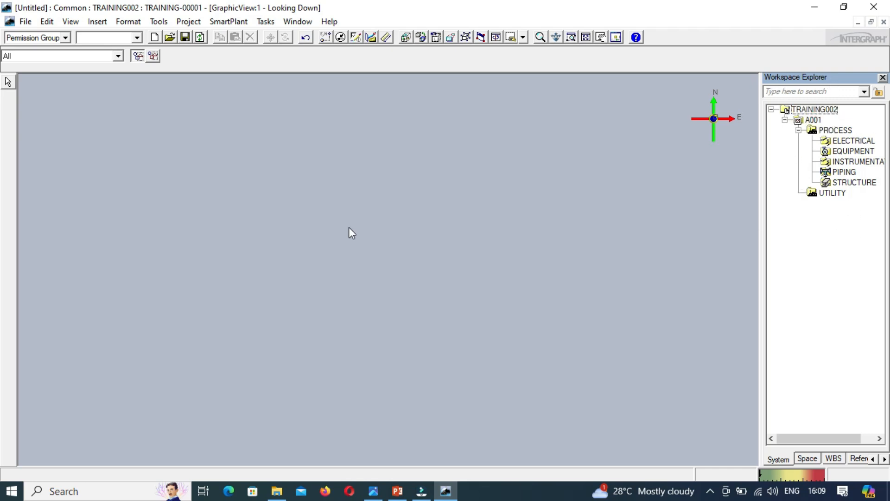
Step: Switch to the Equipment and Furnishings task with the Select command active
click(587, 37)
click(266, 22)
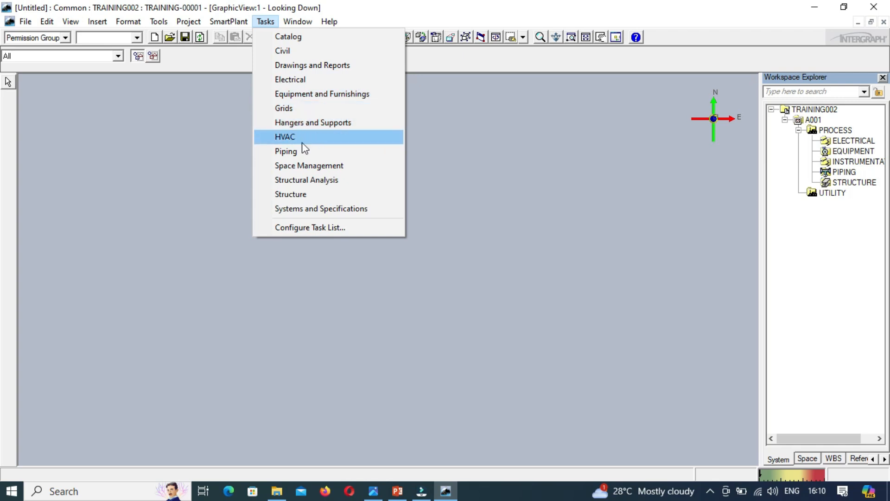
click(323, 98)
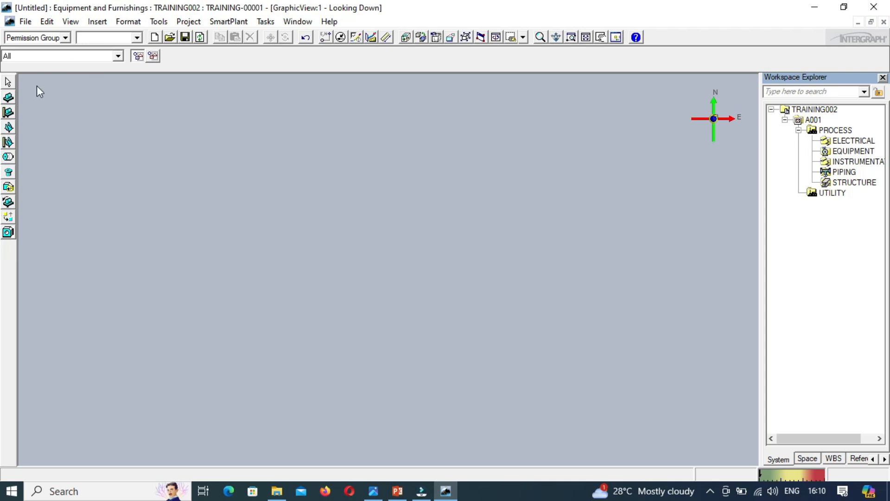
click(8, 83)
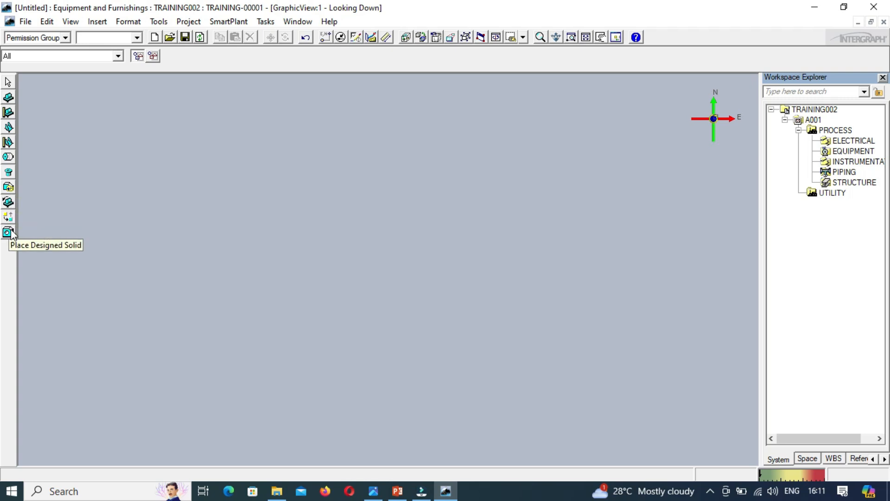
Step: Start the Place Equipment command, expand the Equipment catalog, and consult the slop drum dimension drawing
click(9, 98)
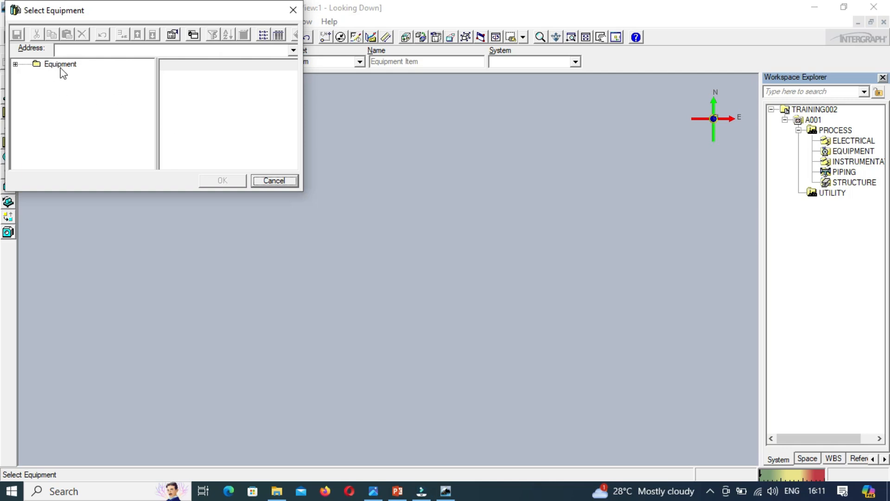
click(16, 64)
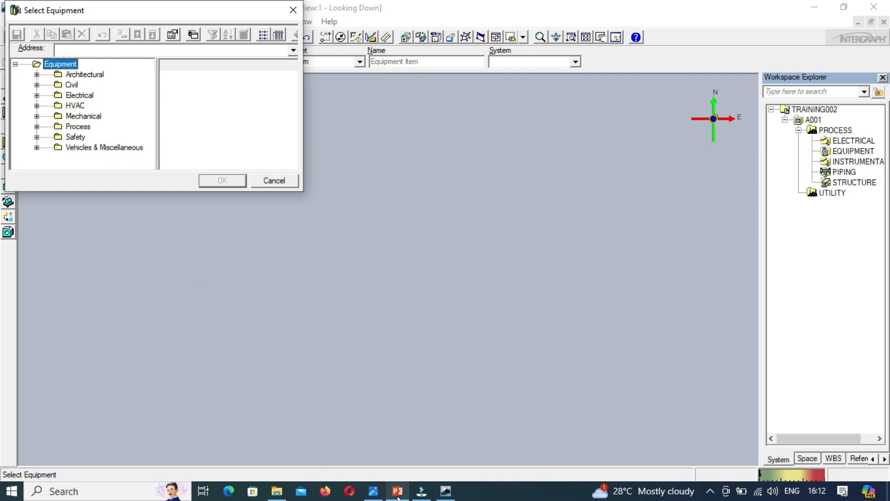
click(379, 495)
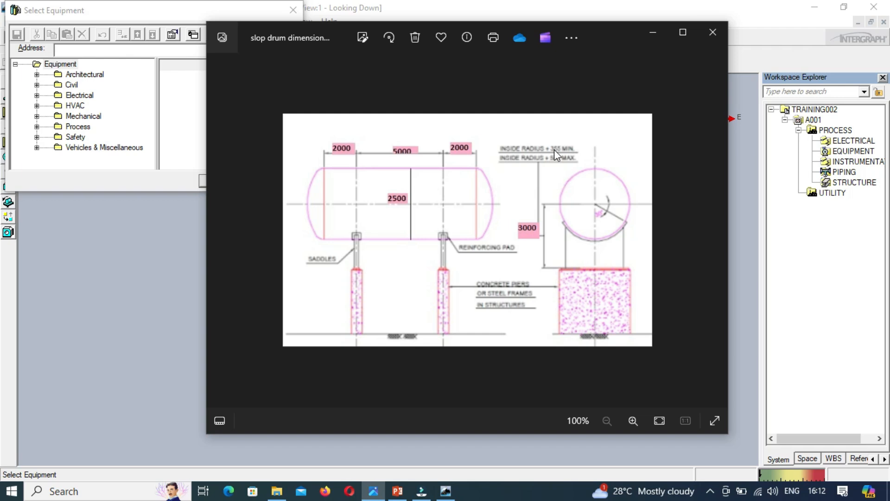
click(652, 35)
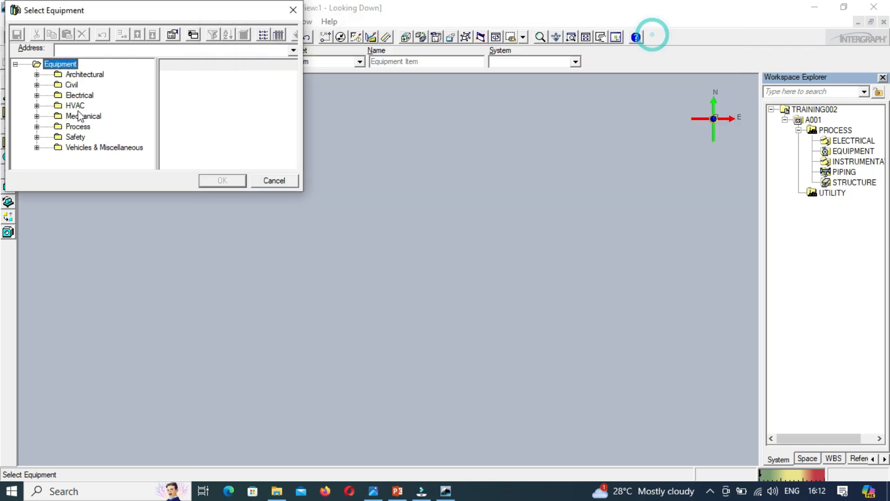
Step: Expand the Process category and its Horizontal Vessels folder in the equipment catalog
click(37, 127)
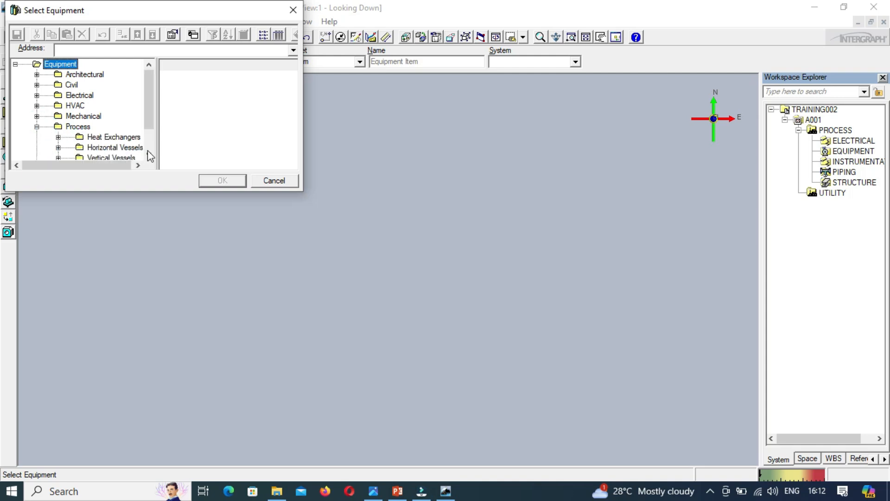
click(148, 155)
click(149, 155)
click(149, 155)
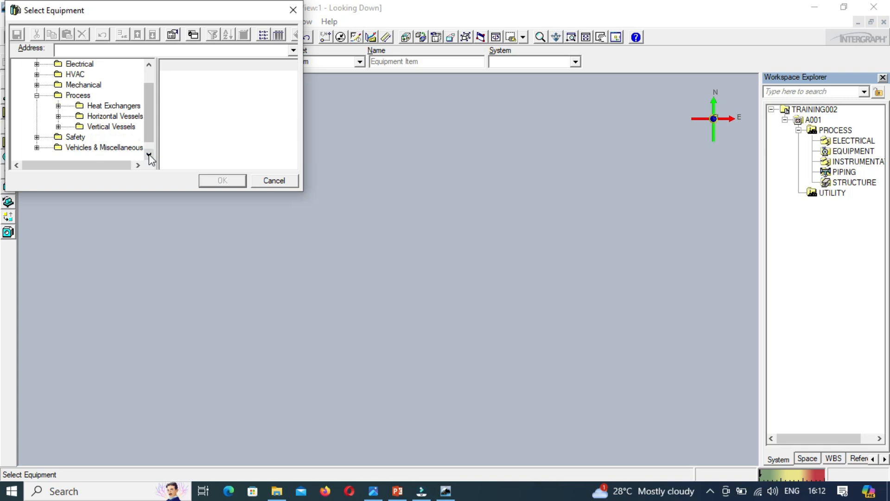
click(58, 116)
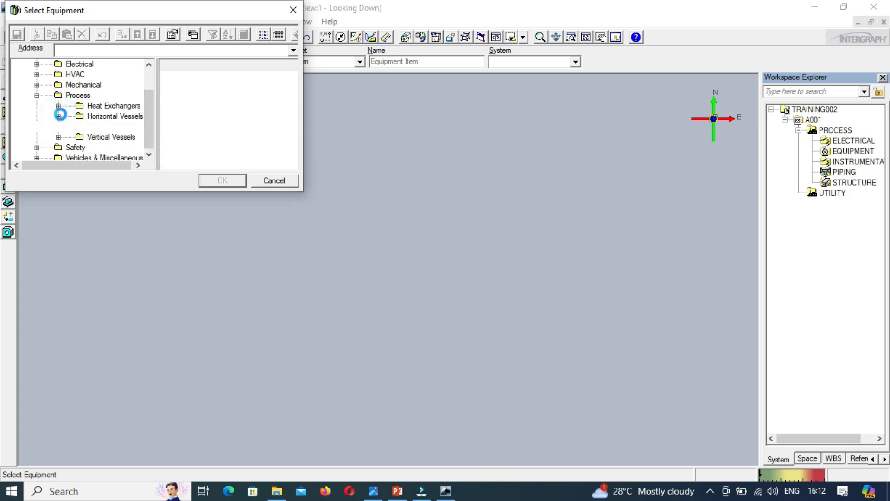
click(149, 155)
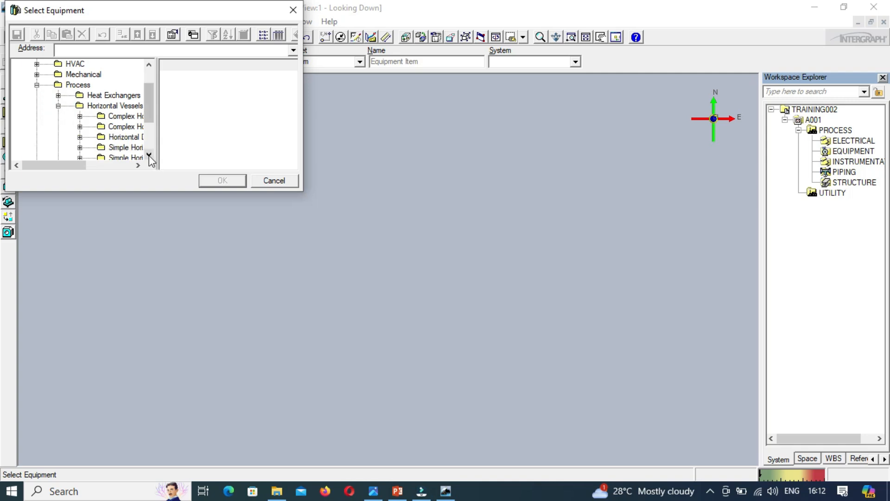
click(149, 155)
click(148, 155)
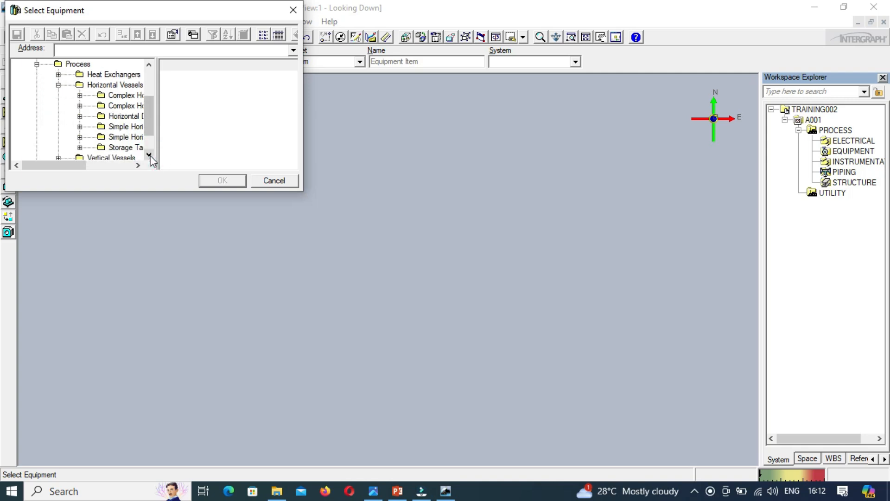
Step: Examine the full names of the vessel types under Horizontal Vessels
click(138, 165)
click(138, 166)
click(138, 165)
click(138, 165)
click(137, 166)
click(137, 165)
click(138, 165)
click(138, 165)
click(138, 165)
click(138, 166)
click(138, 165)
click(137, 166)
click(137, 166)
click(138, 166)
click(137, 165)
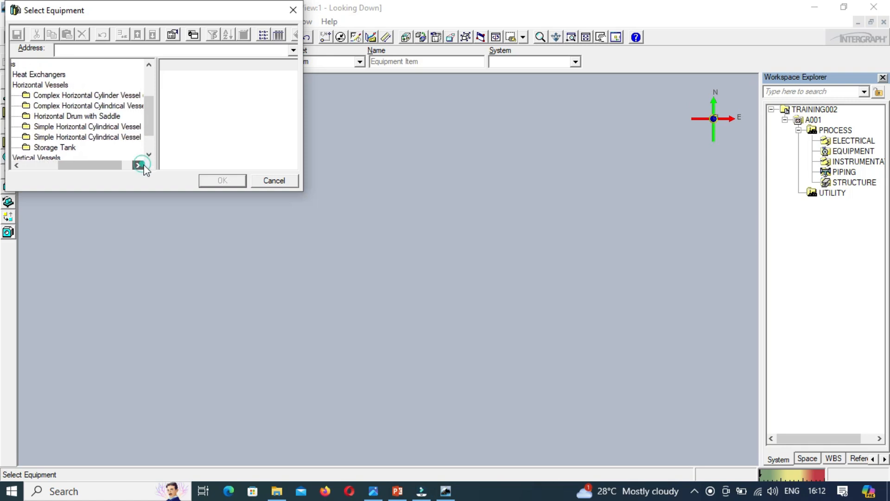
click(138, 165)
click(138, 165)
click(138, 165)
drag(118, 164, 73, 166)
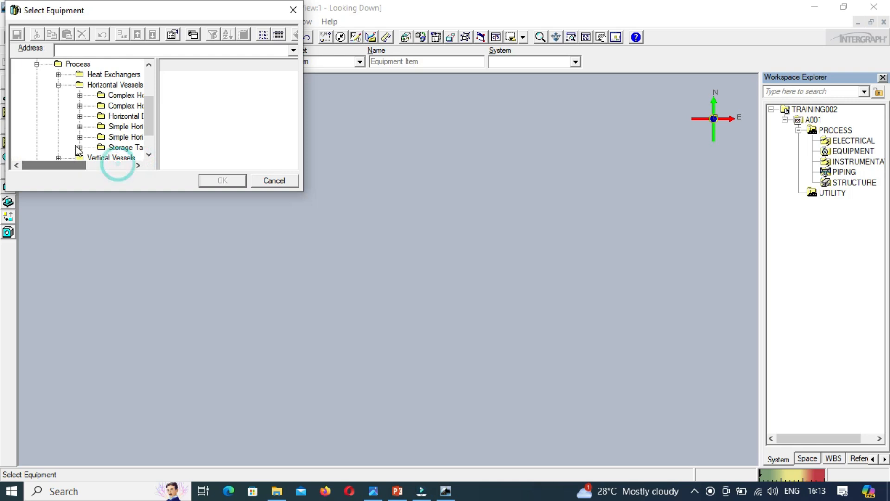
Step: Open the first Simple Horizontal Cylindrical Vessel folder to list its catalog parts
click(79, 127)
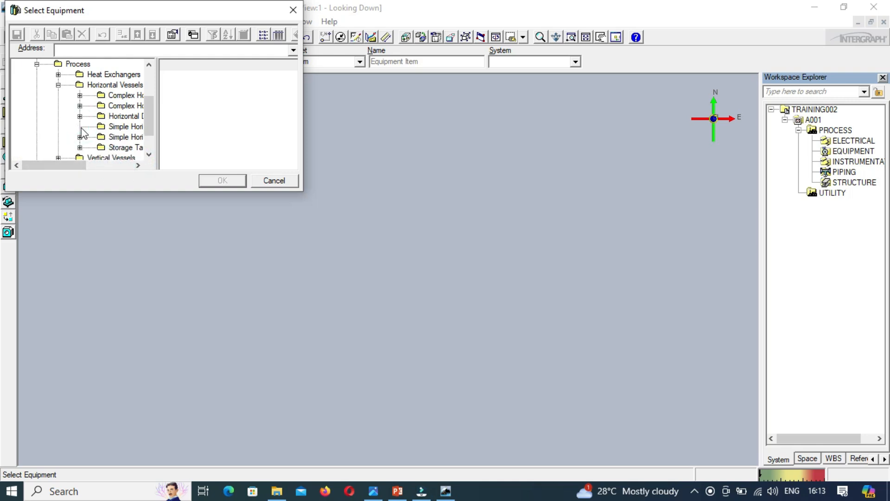
click(130, 129)
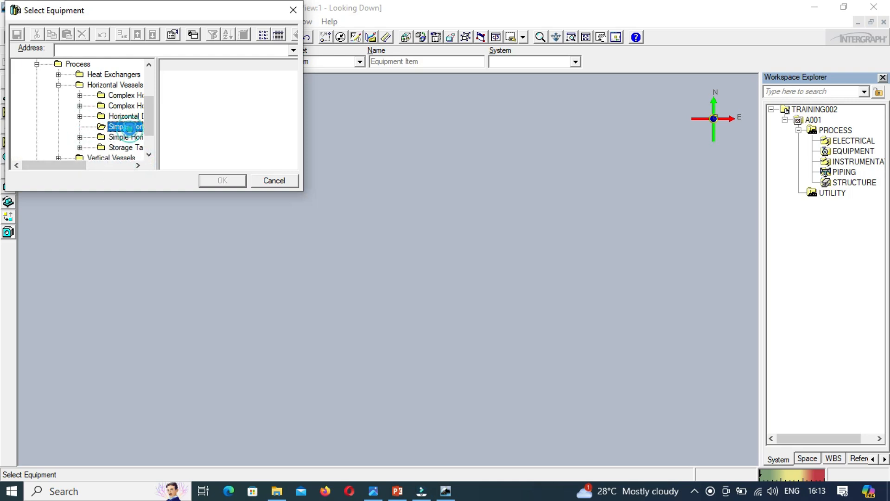
click(129, 129)
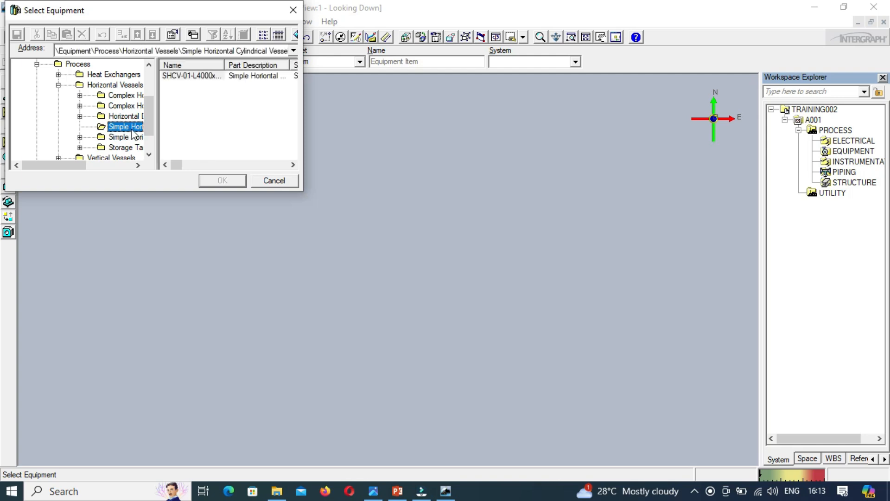
Step: Choose the SHCV-01-L4000xD1500-E vessel part from the catalog and move its properties dialog clear of the preview
click(181, 76)
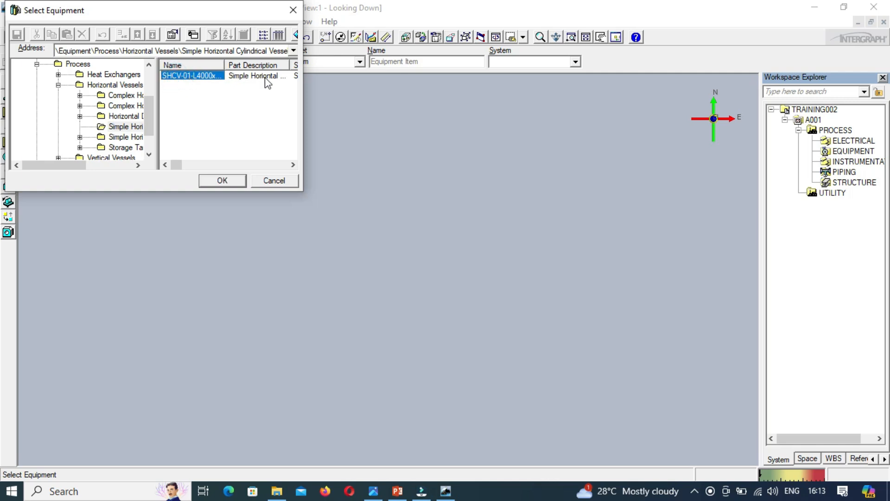
click(220, 182)
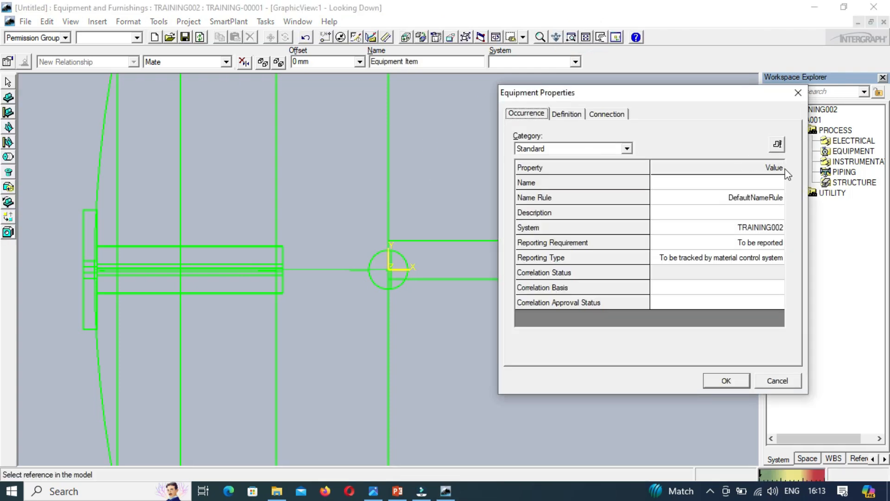
drag(727, 97, 575, 103)
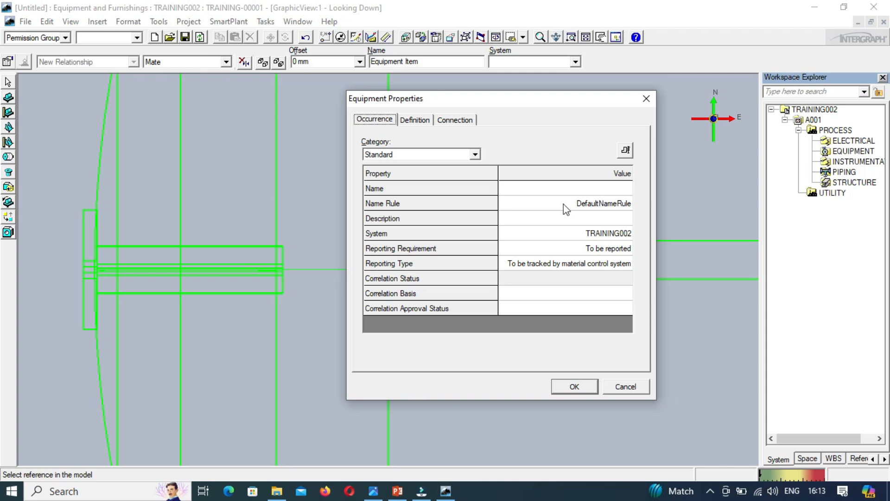
Step: Check the slop drum dimension drawing and name the vessel V-100000
click(586, 191)
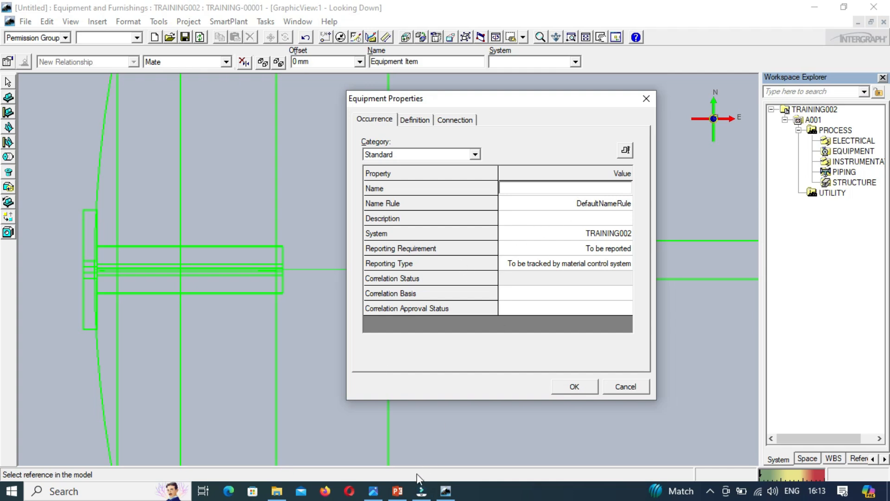
click(373, 490)
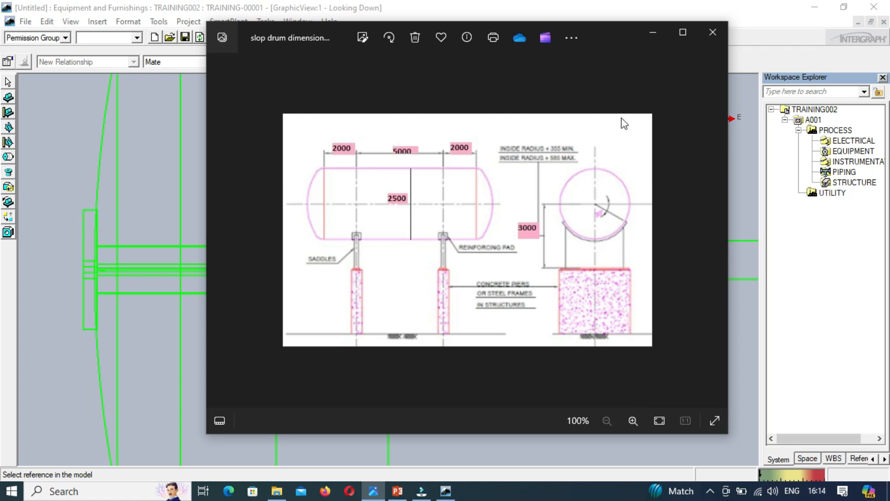
click(651, 33)
click(612, 186)
click(611, 187)
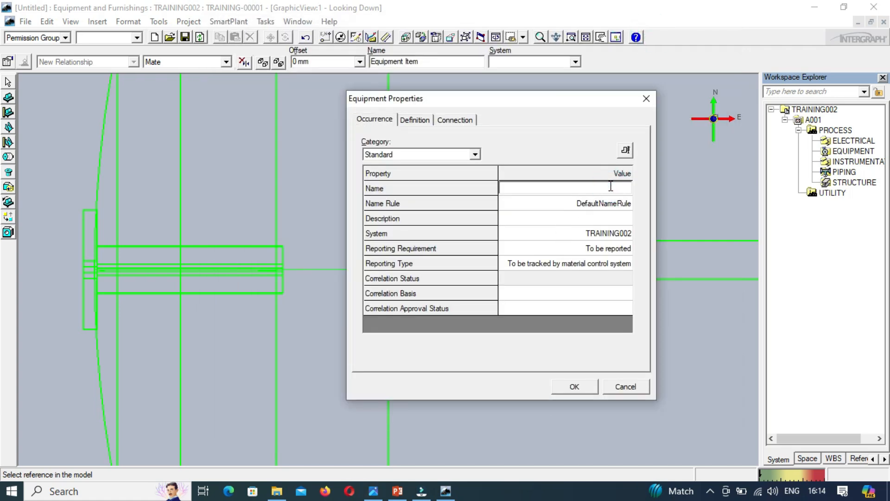
text(V-100000)
Step: Try to set the vessel's name rule to User Defined
click(605, 206)
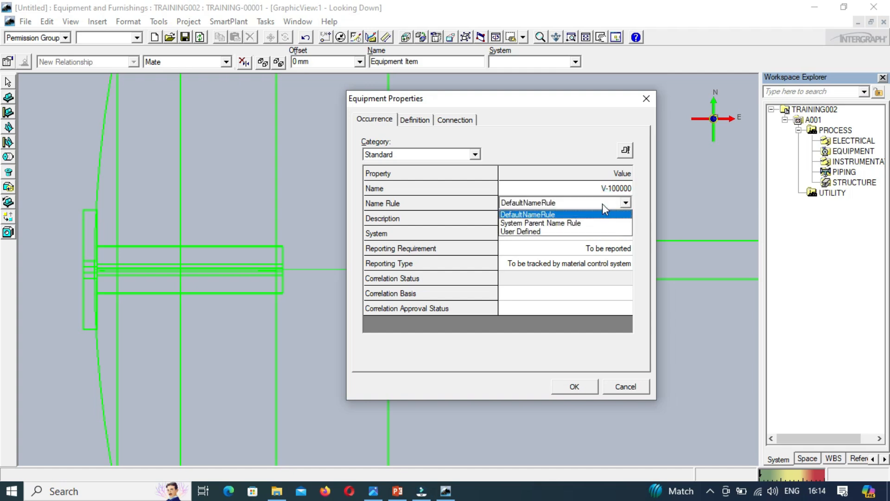
click(536, 230)
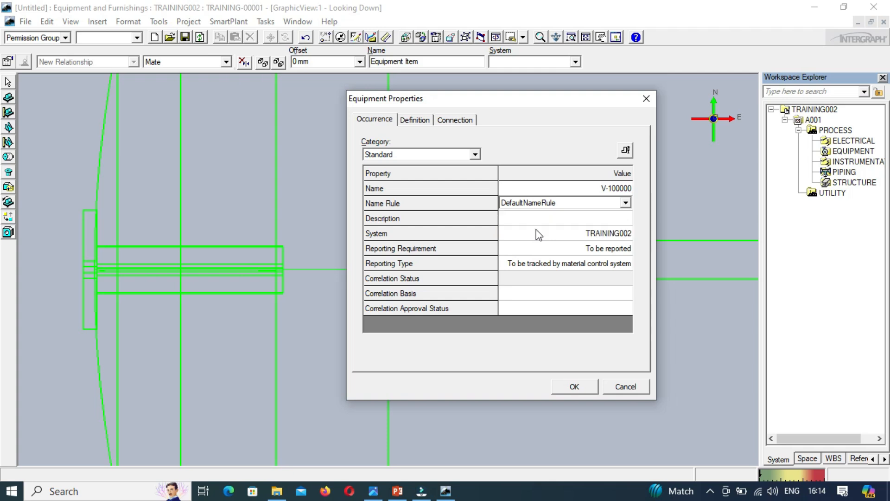
click(537, 232)
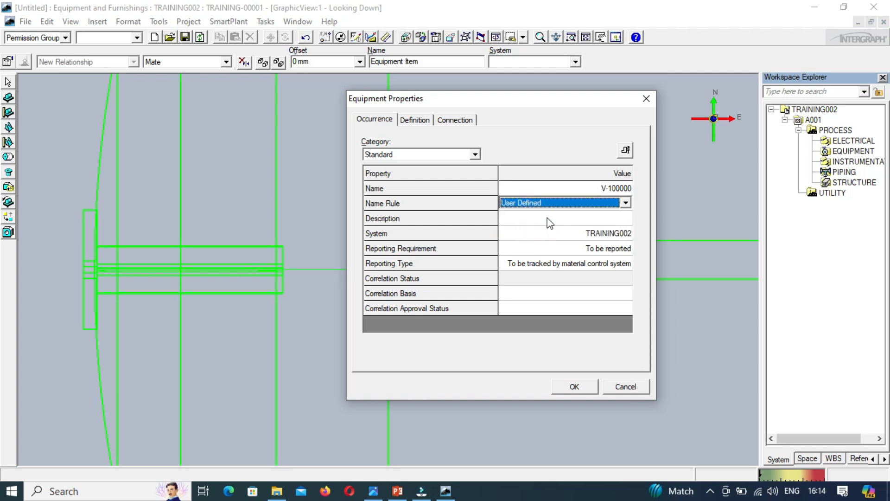
Step: Enter SLOP DRUM as the vessel's description
click(549, 217)
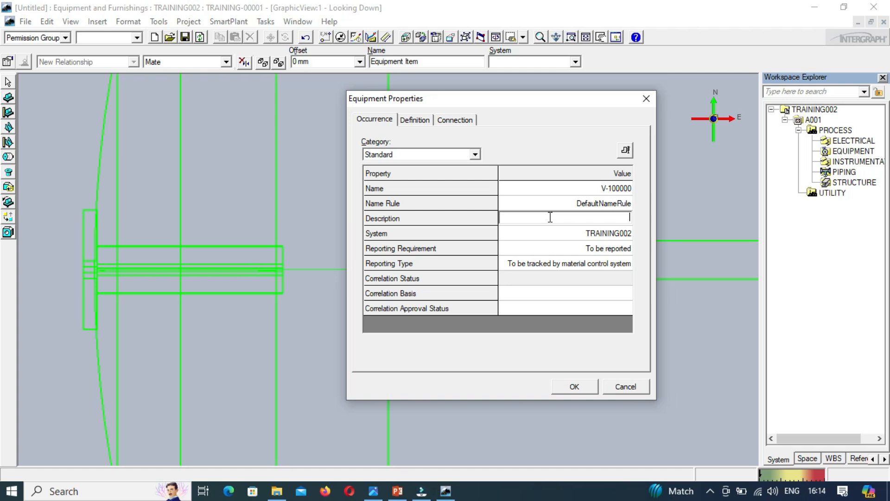
text(SLOP DRUM)
click(569, 282)
click(567, 281)
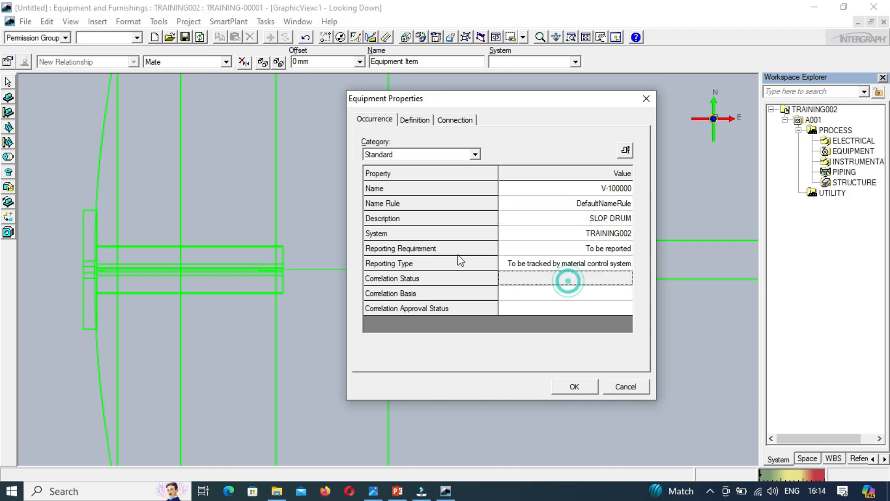
Step: Review the vessel's definition and connection properties, then return to its occurrence properties
click(422, 120)
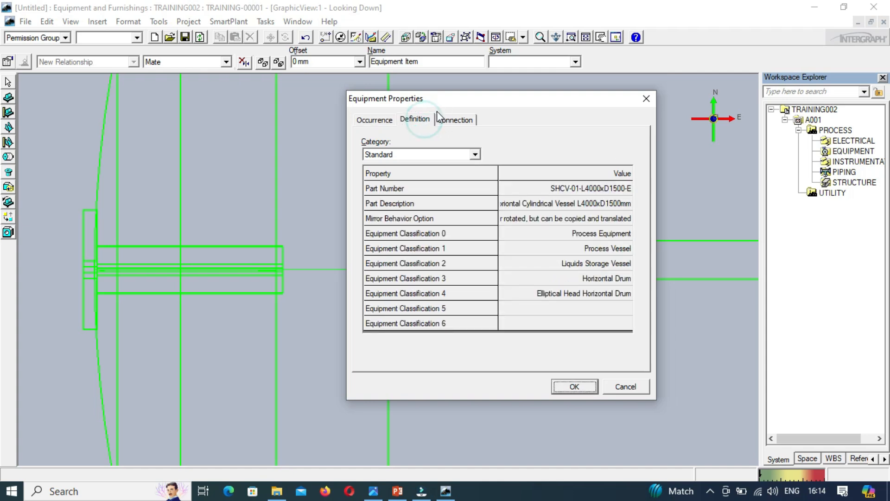
click(455, 118)
click(400, 120)
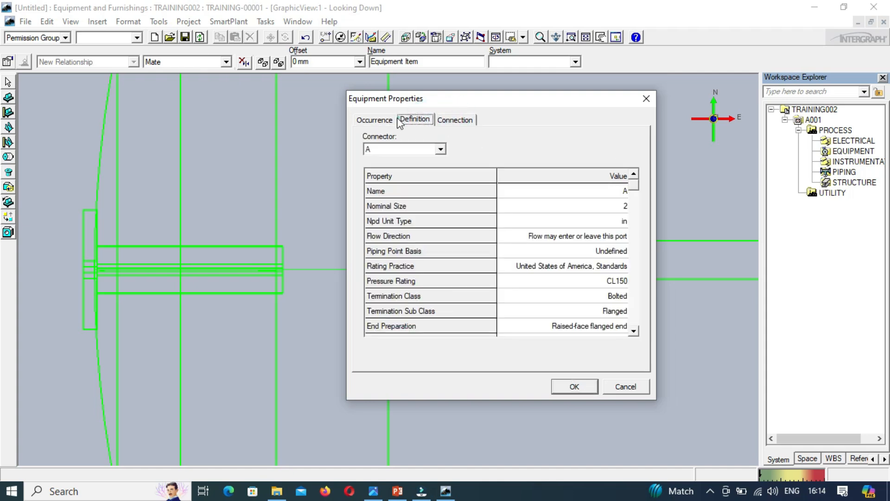
click(374, 119)
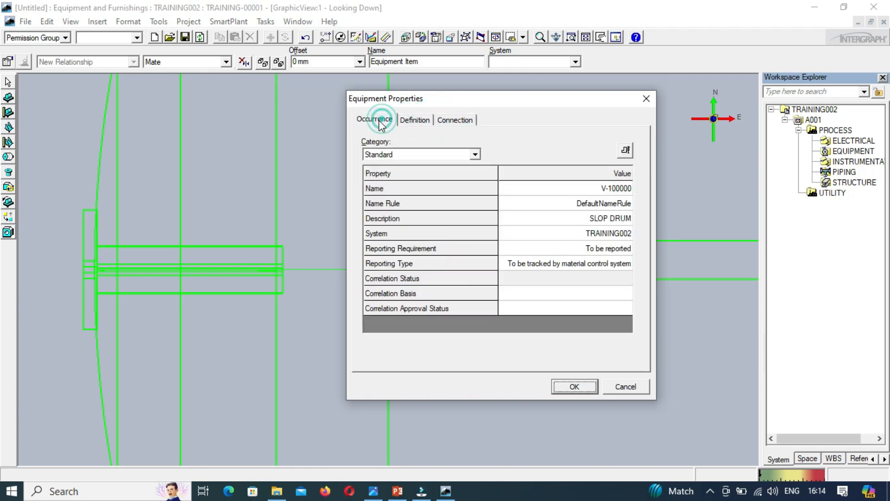
Step: In the Position and Orientation properties, show the dimensional legend and set the vessel's elevation to 5000 mm
click(479, 155)
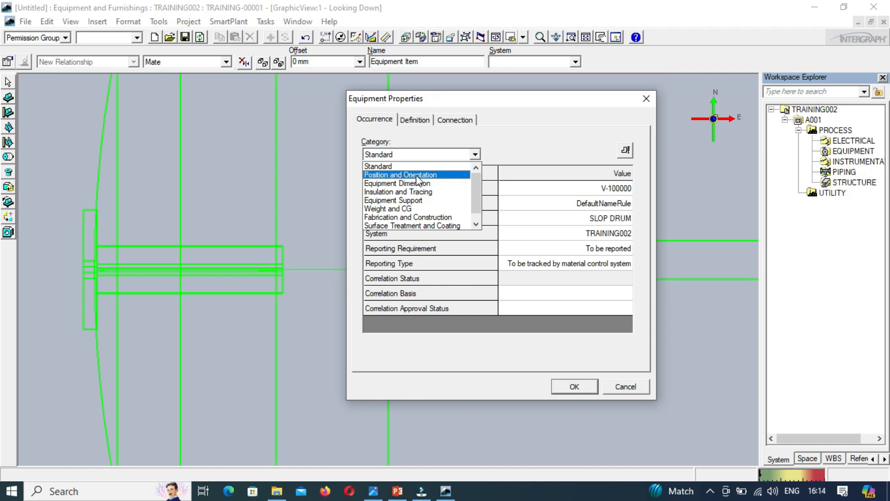
click(431, 176)
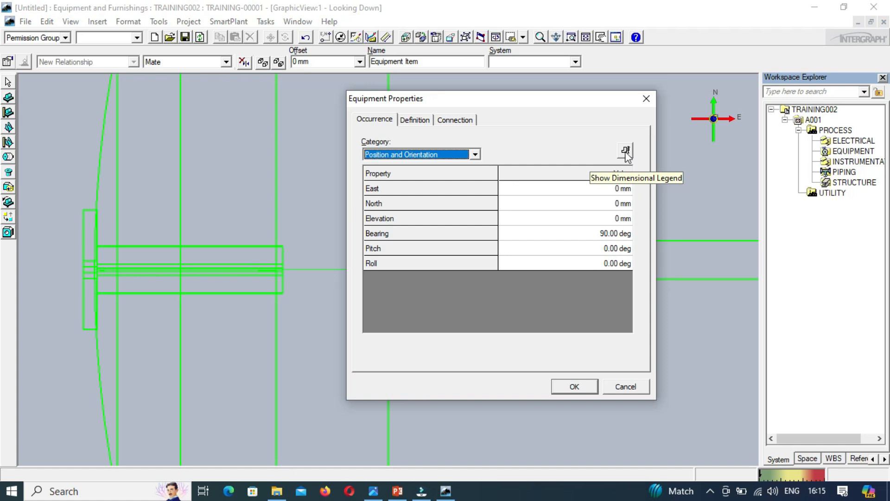
click(626, 151)
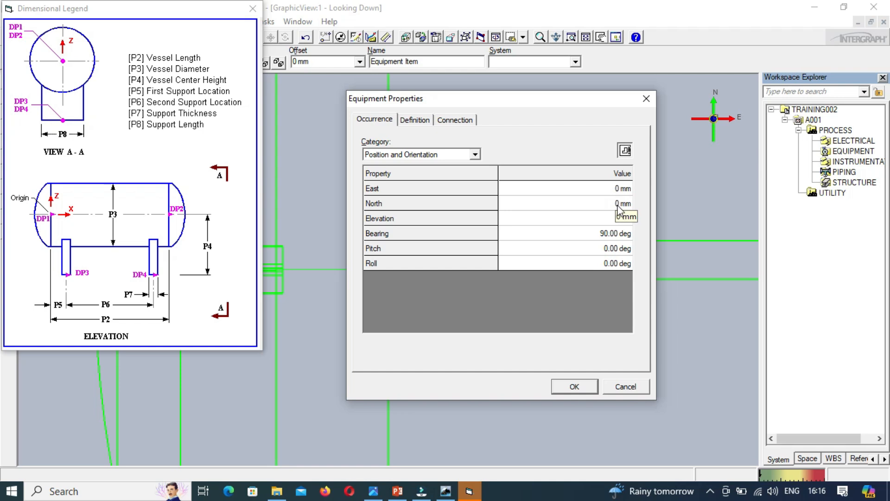
click(618, 218)
text(5000)
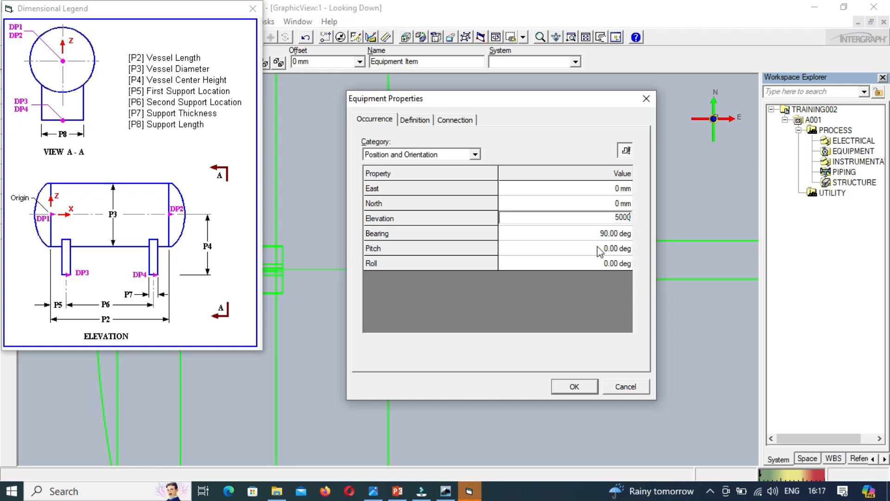
click(575, 232)
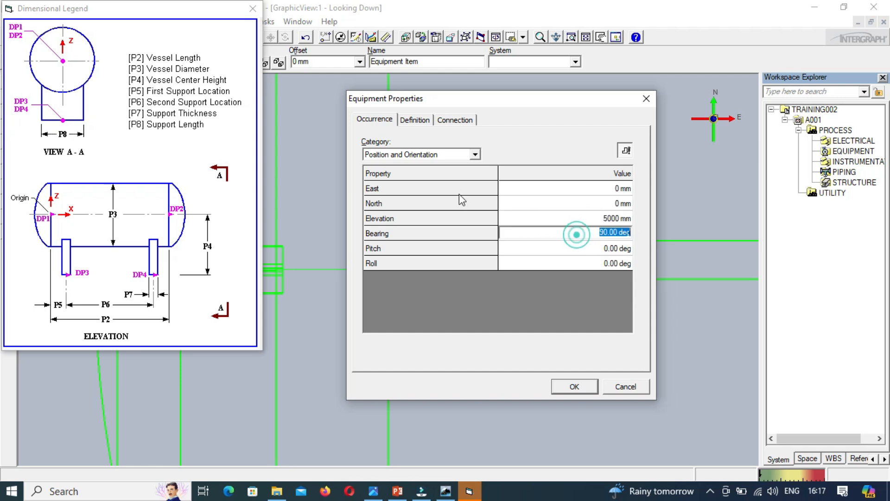
Step: In the Equipment Dimension properties, set the vessel center height to 3000 mm according to the slop drum drawing
click(475, 155)
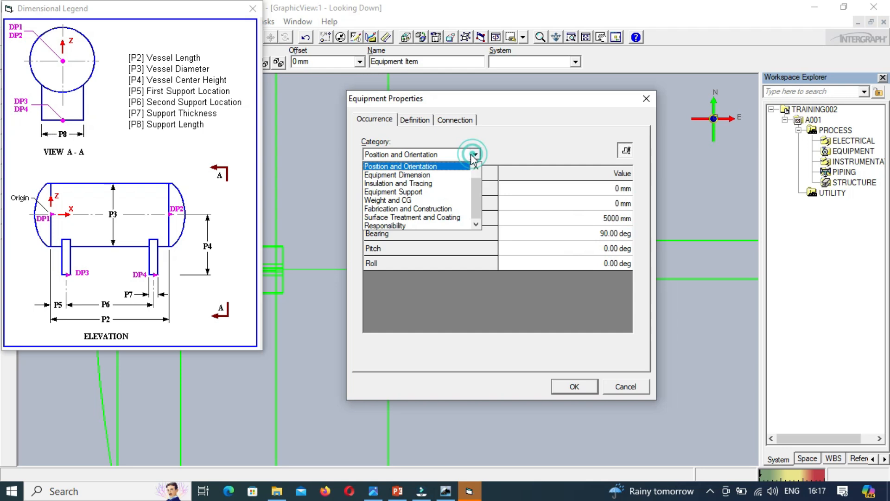
click(427, 175)
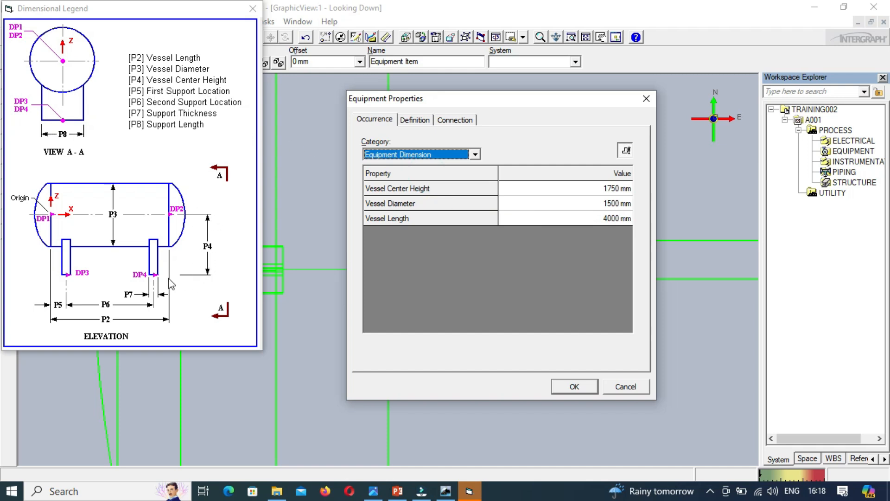
click(373, 492)
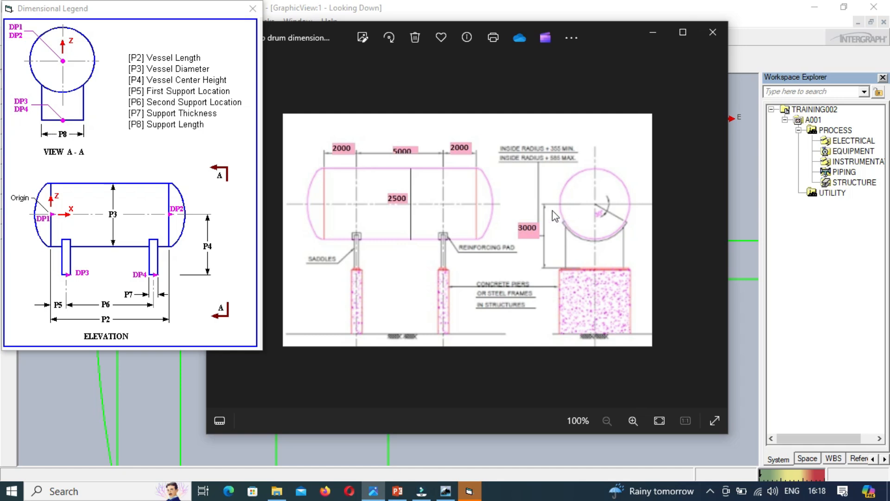
click(603, 188)
text(3000)
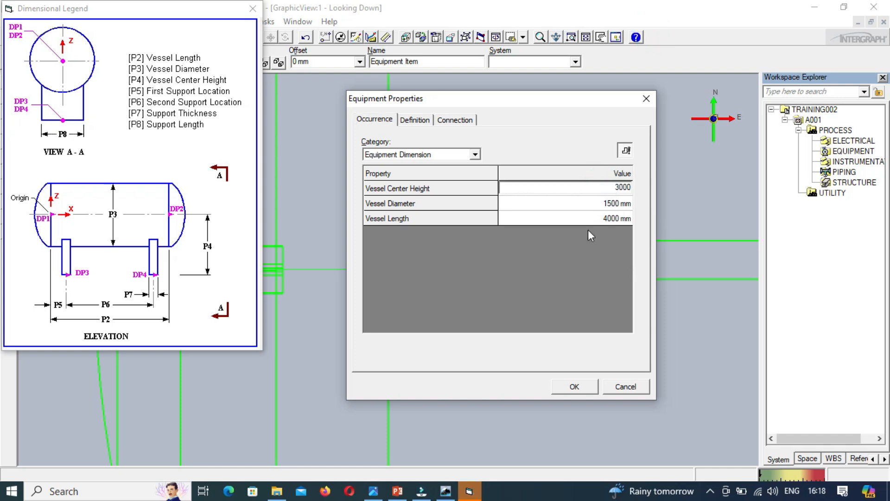
Step: Check the slop drum drawing again and set the vessel diameter to 2500 mm
click(587, 201)
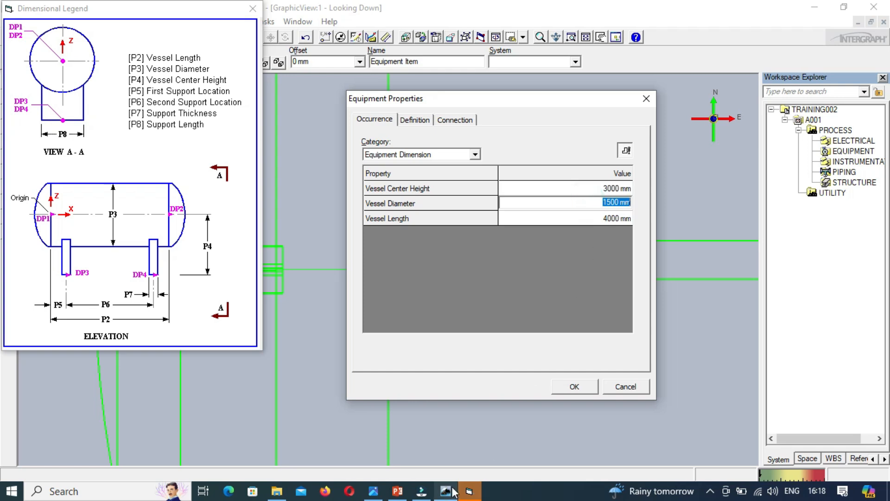
click(373, 491)
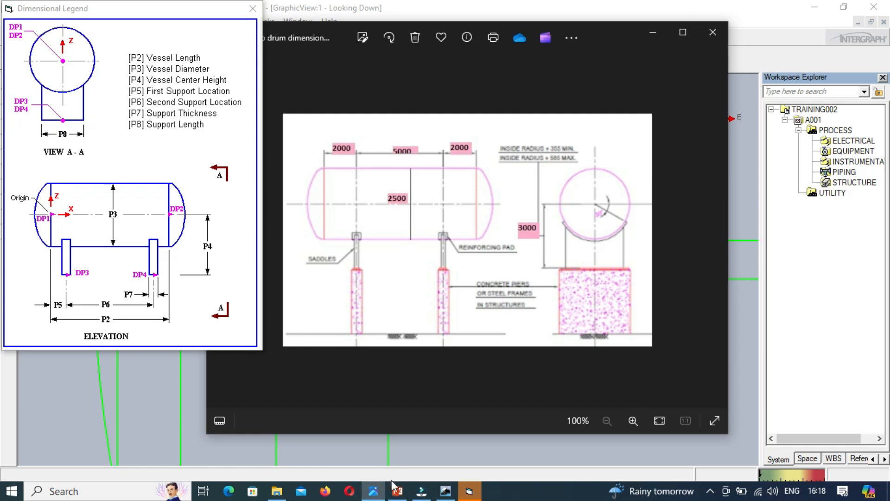
click(374, 491)
click(598, 203)
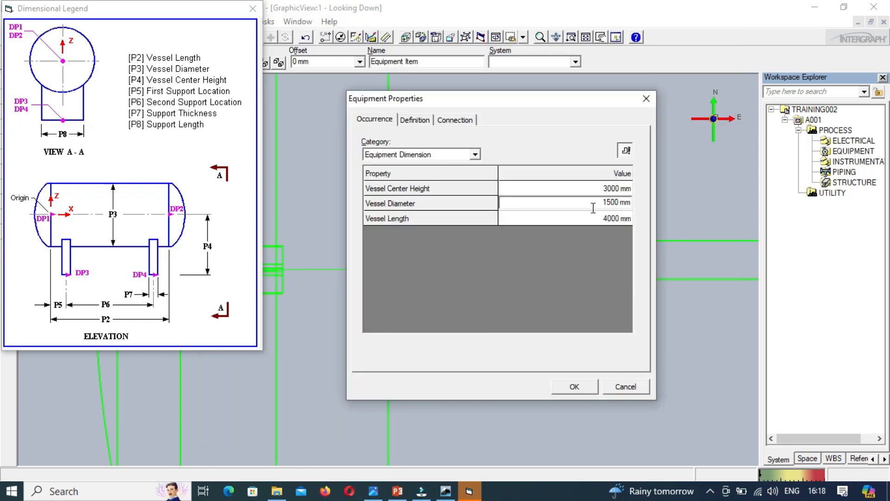
text(2)
Step: Compare the drawing's length dimensions with the dimensional legend and set the vessel length to 9000 mm
click(585, 217)
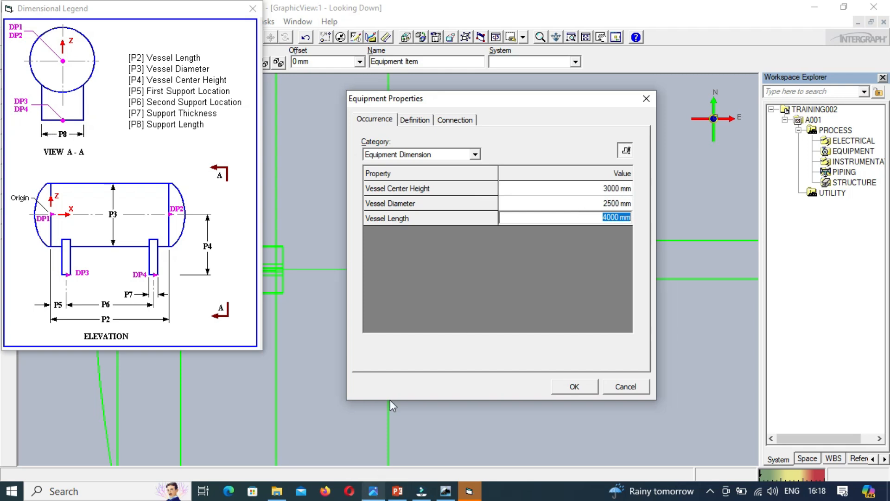
click(373, 491)
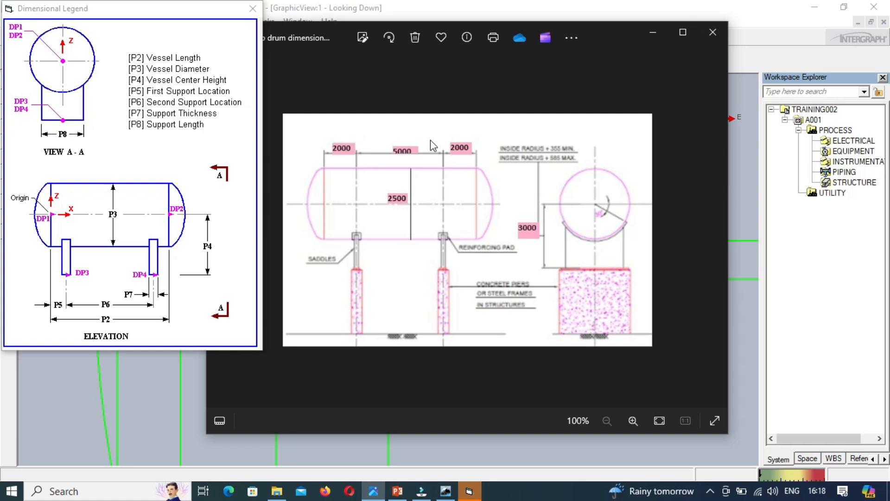
click(469, 496)
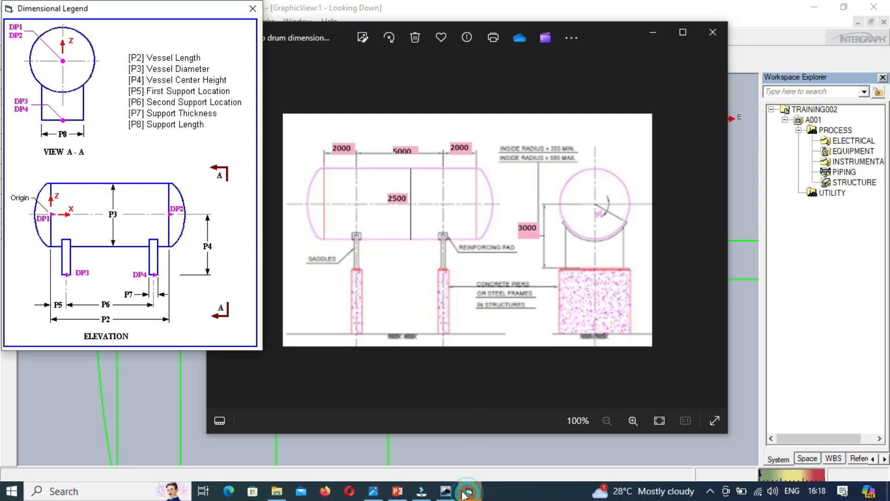
click(648, 31)
click(598, 220)
key(Delete)
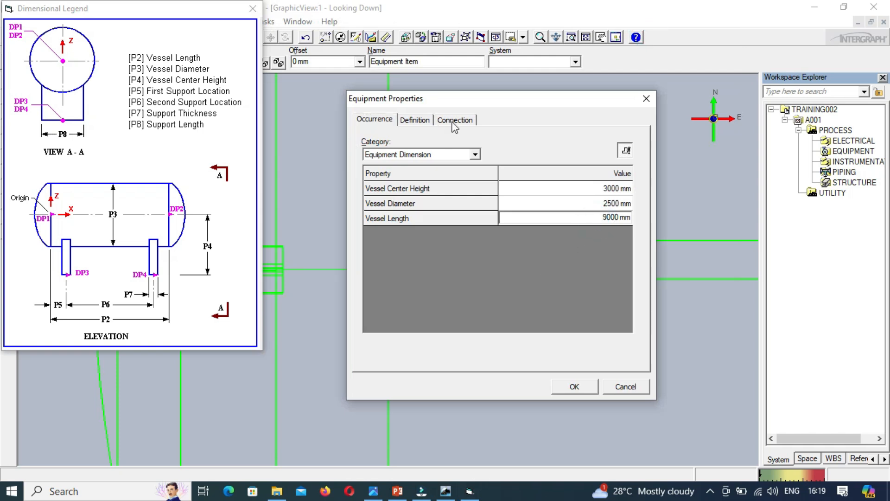
Step: Show the vessel's Insulation and Tracing properties and move the Dimensional Legend window beside the properties dialog
click(476, 155)
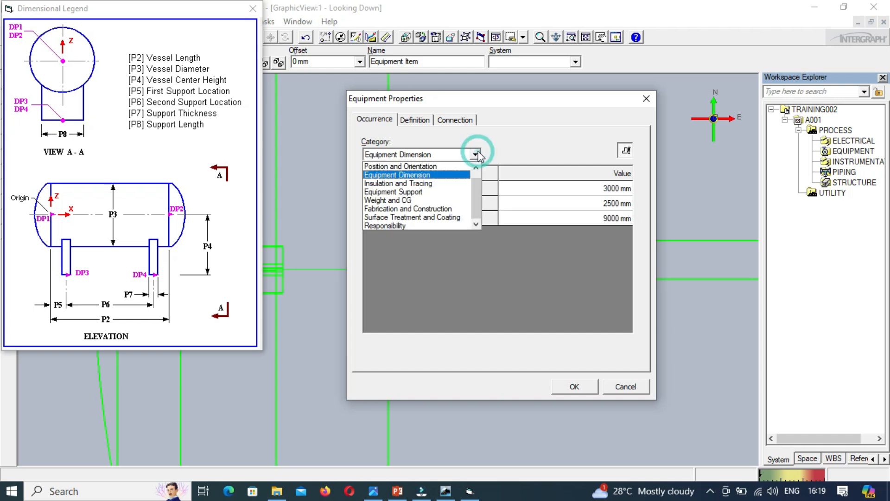
click(436, 184)
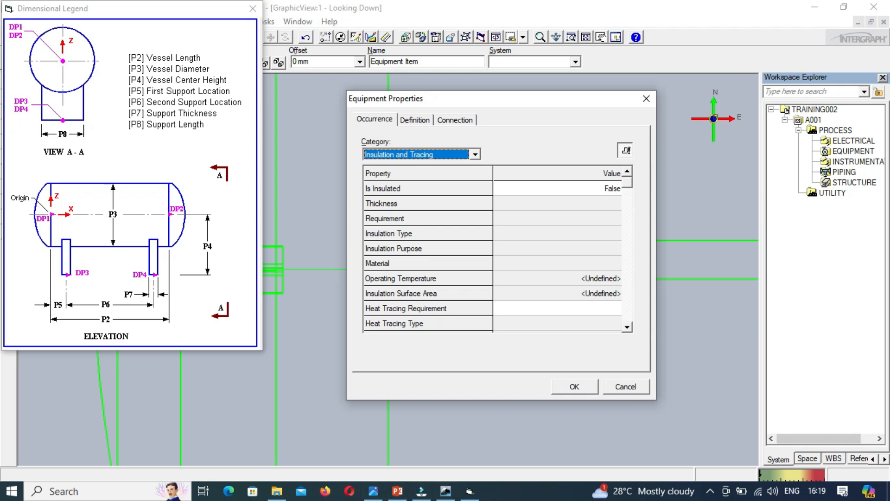
click(422, 490)
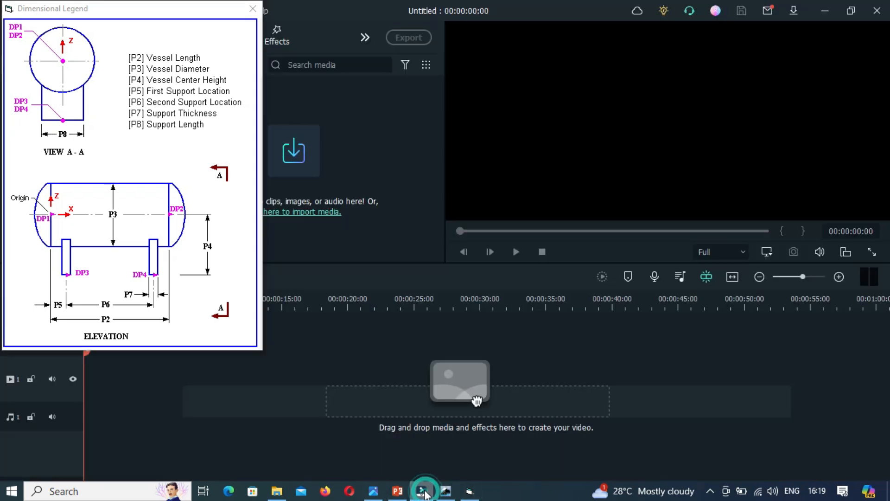
drag(226, 9, 238, 64)
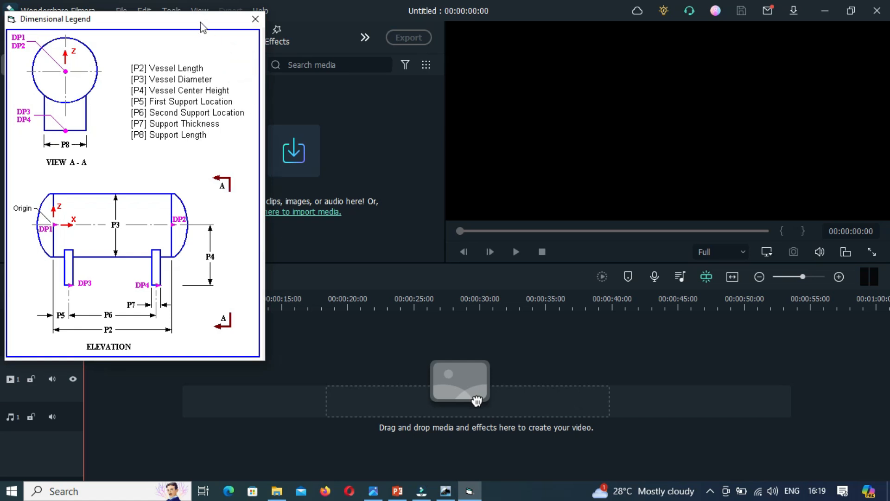
drag(206, 30, 255, 88)
click(422, 494)
click(452, 491)
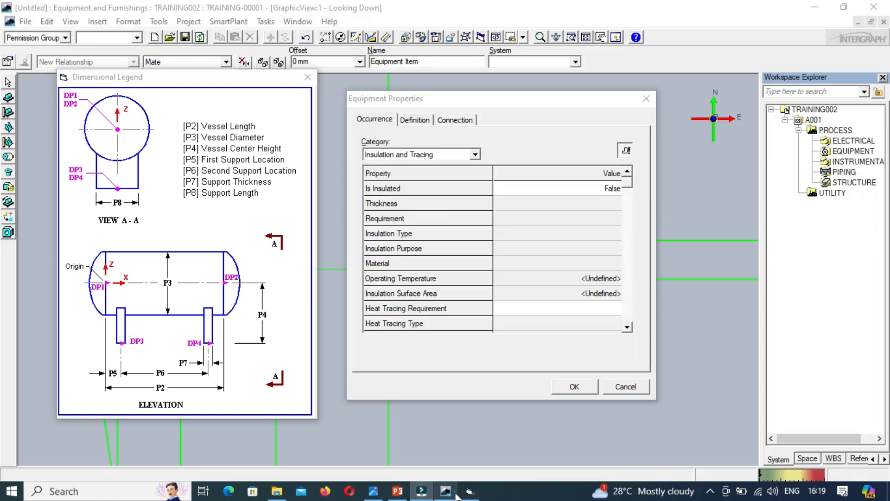
Step: Mark the vessel as insulated by setting Is Insulated to True in its Insulation and Tracing properties
click(600, 191)
click(599, 189)
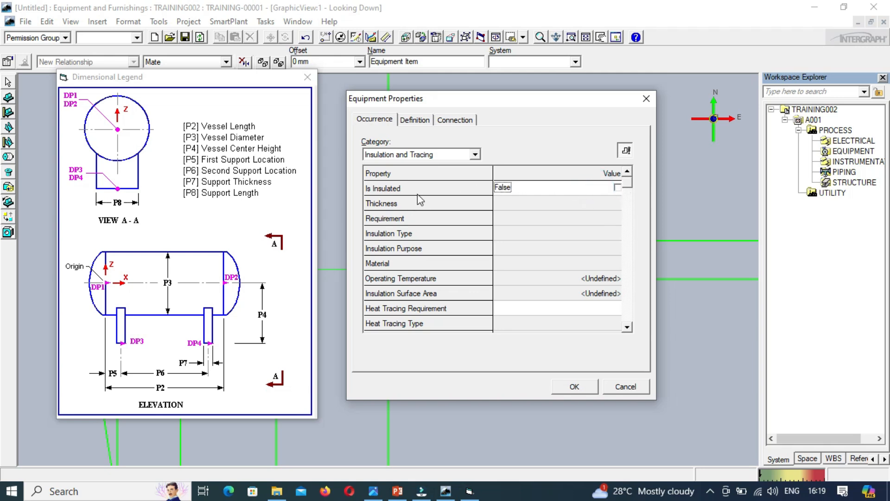
click(618, 188)
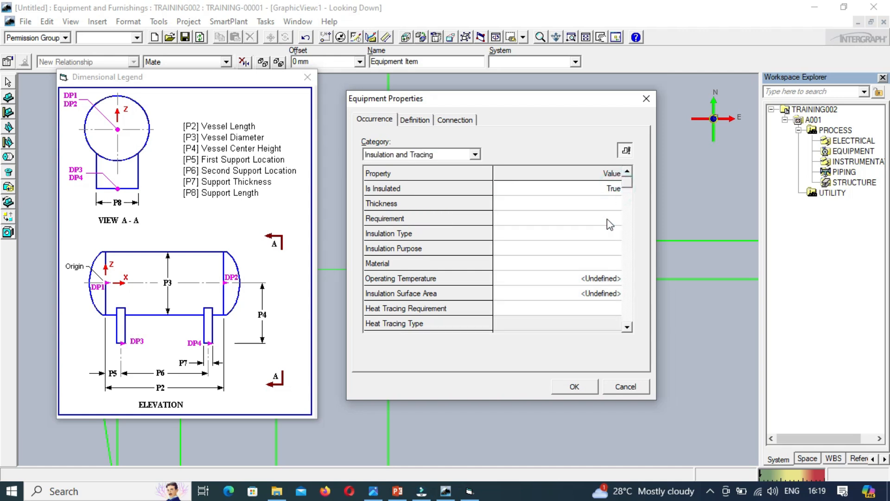
Step: Review the available choices for the vessel's insulation Requirement, Insulation Type and Insulation Purpose without selecting any
click(602, 203)
click(612, 220)
click(615, 218)
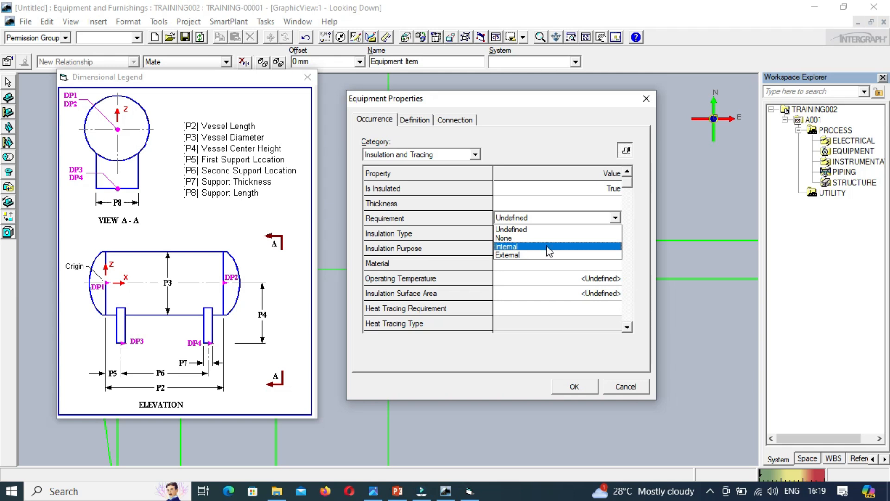
click(527, 138)
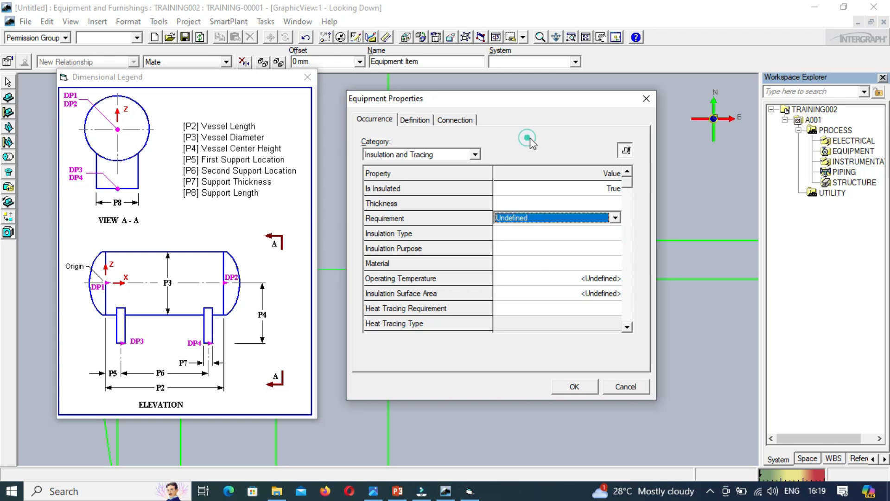
click(567, 235)
click(615, 232)
click(619, 231)
click(619, 232)
click(593, 250)
click(616, 250)
click(615, 245)
Step: Browse the Insulation Materials catalog folders from the Material property's More option, then cancel the material selection
click(593, 265)
click(616, 263)
click(550, 273)
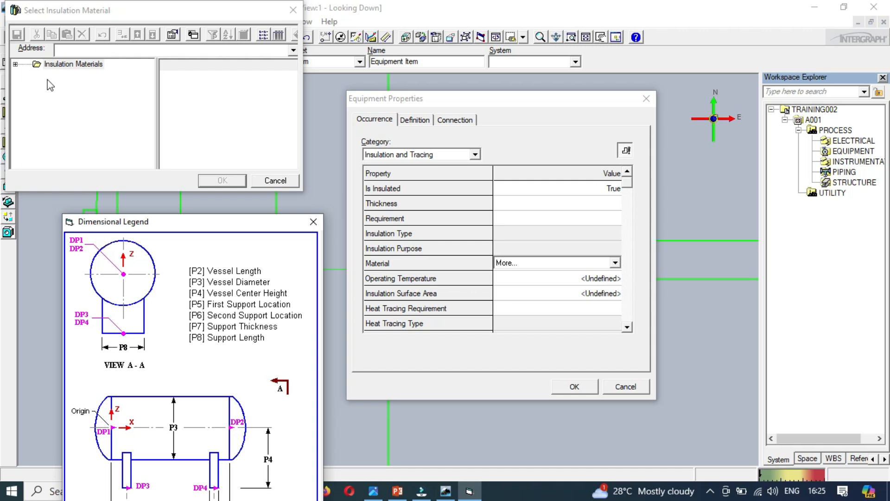
click(16, 65)
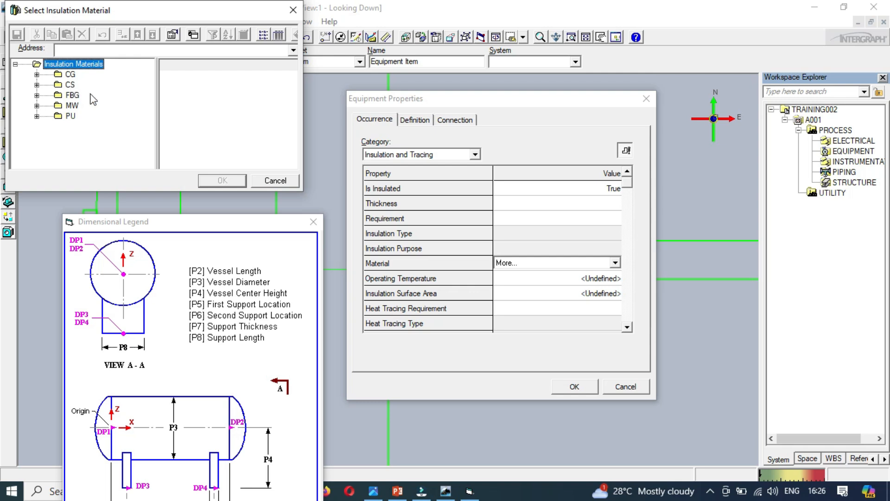
click(281, 184)
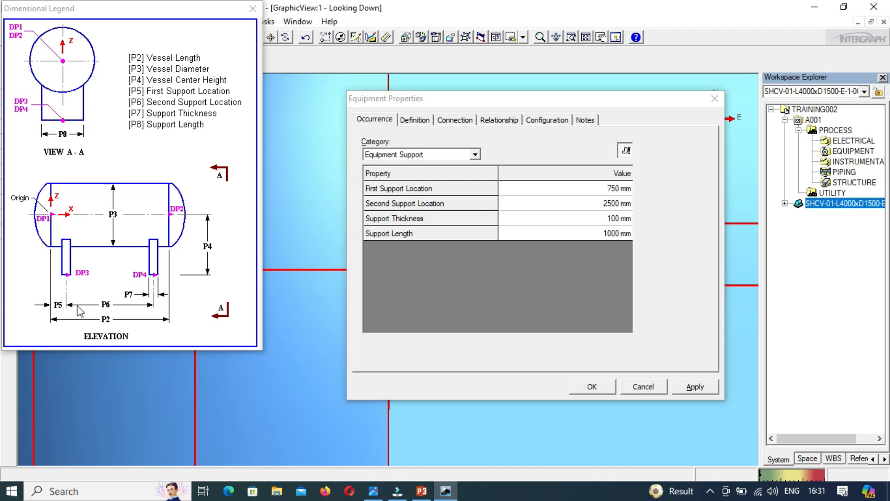
Step: Check the slop drum drawing and set the First Support Location to 2000 mm in the Equipment Support properties
click(381, 493)
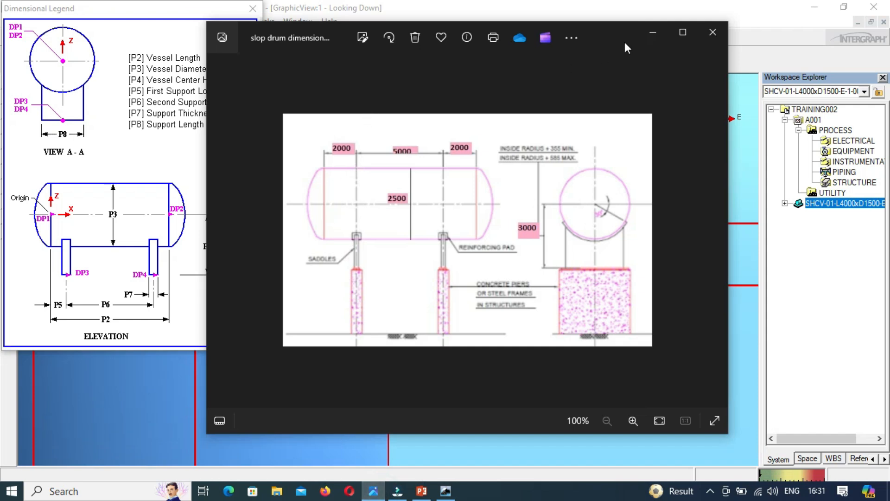
click(654, 34)
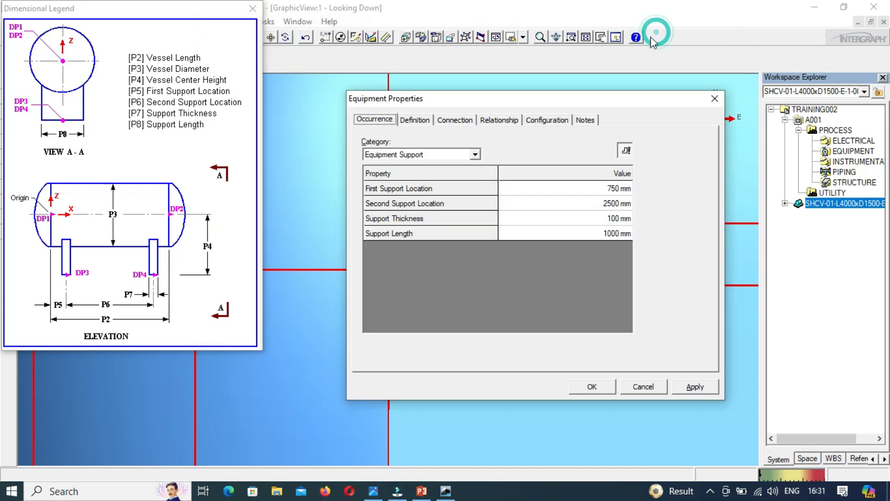
click(605, 188)
click(606, 188)
text(2000)
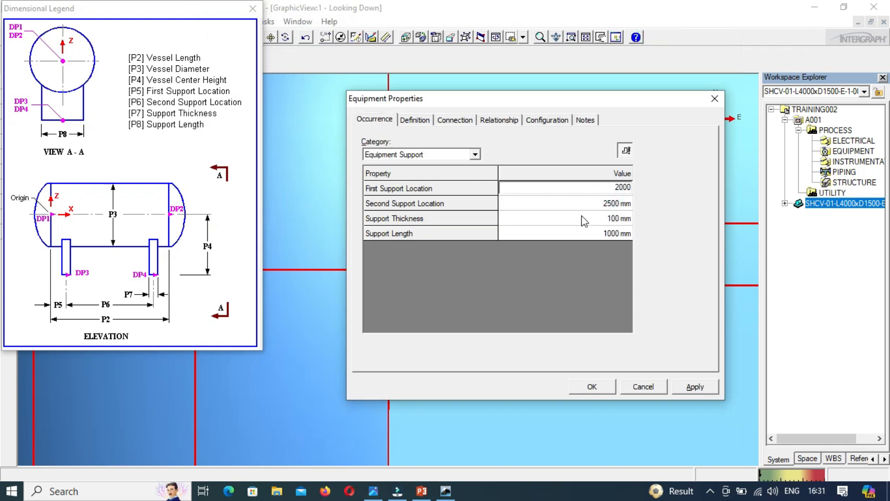
Step: Check the support spacing in the slop drum drawing and set the Second Support Location to 5000 mm
click(590, 203)
click(590, 202)
click(374, 492)
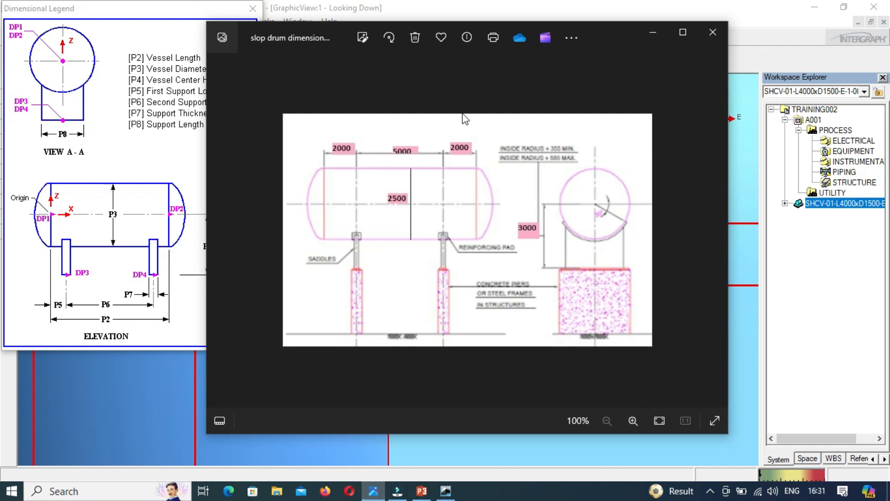
click(373, 491)
click(595, 202)
key(Delete)
key(Delete)
key(Delete)
key(Delete)
key(Delete)
text(500)
key(BackSpace)
key(BackSpace)
key(BackSpace)
key(BackSpace)
key(BackSpace)
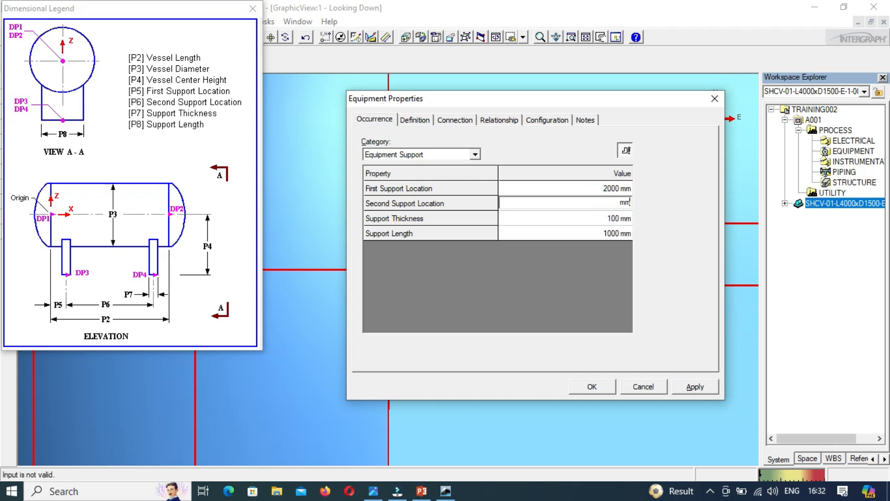
text(5000)
key(Tab)
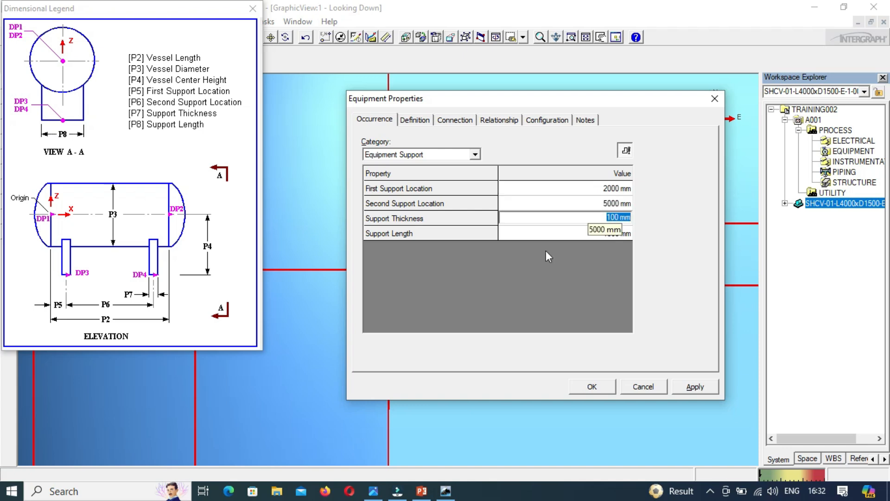
Step: Look at the saddles in the slop drum drawing and set the Support Thickness to 300 mm
click(374, 492)
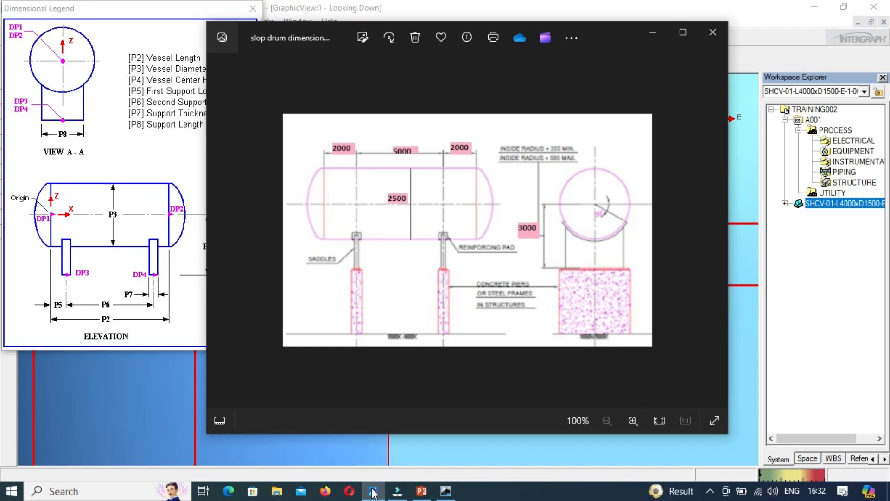
click(373, 492)
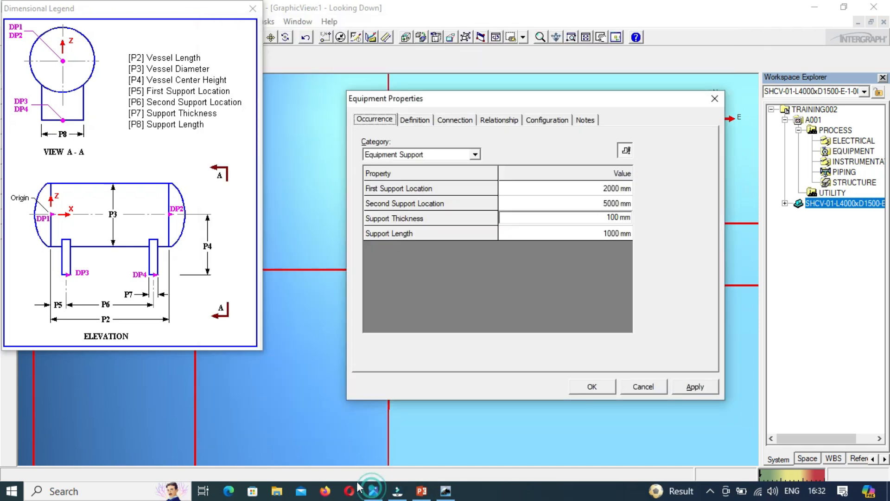
click(603, 217)
key(Delete)
key(Delete)
key(Delete)
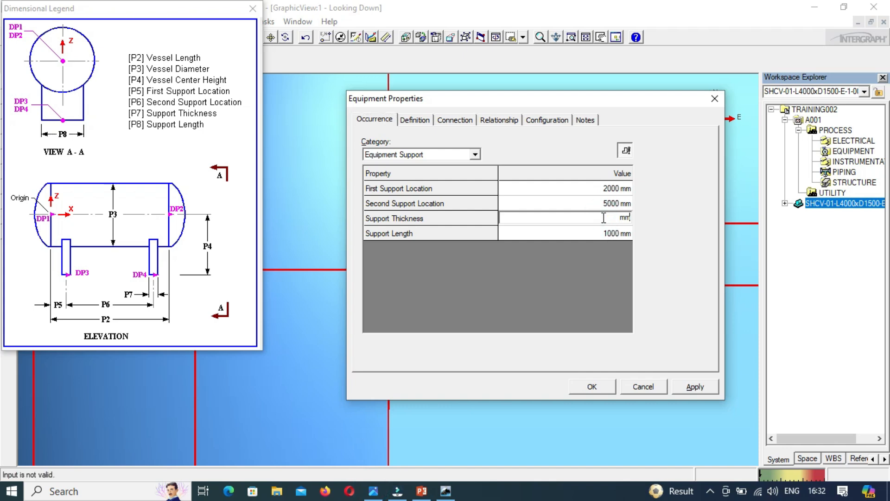
key(BackSpace)
key(BackSpace)
text(300)
key(Tab)
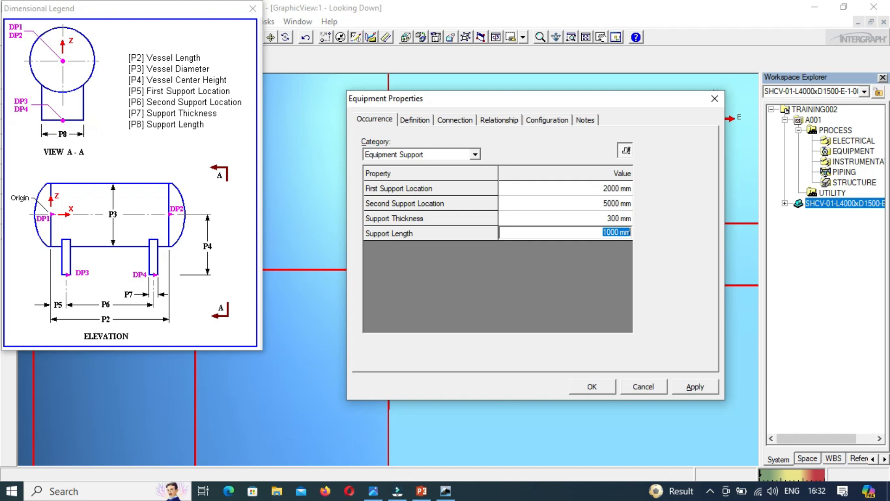
Step: Consult the slop drum drawing once more, set the Support Length to 2000 mm and apply the equipment properties
click(375, 490)
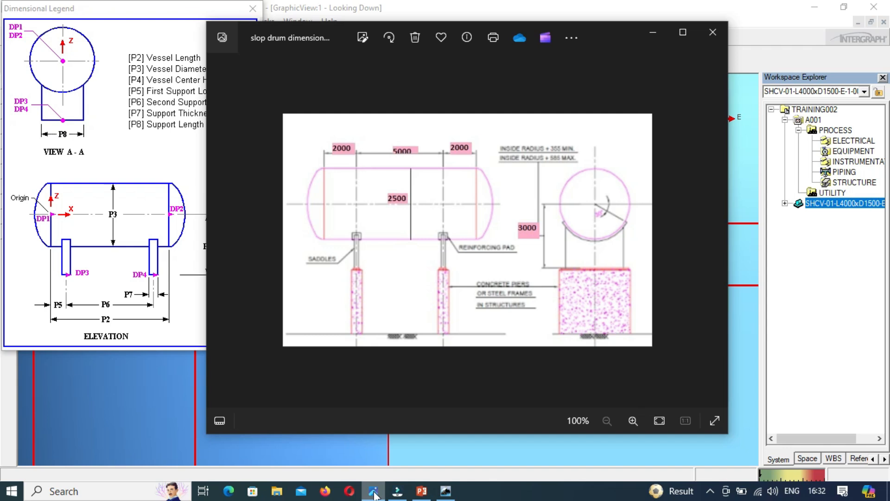
click(373, 491)
click(597, 232)
key(Delete)
text(2)
key(Tab)
click(696, 386)
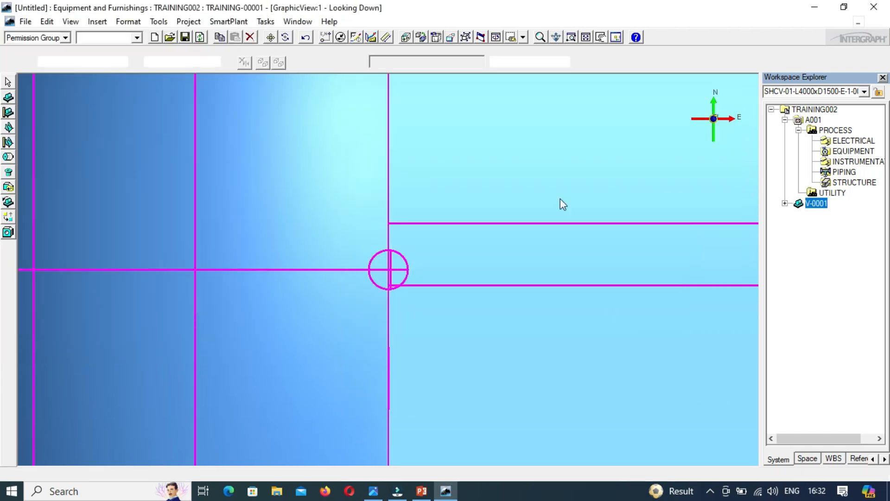
Step: Fit the whole vessel in the graphic view and switch to the isometric view looking northeast and down
click(584, 38)
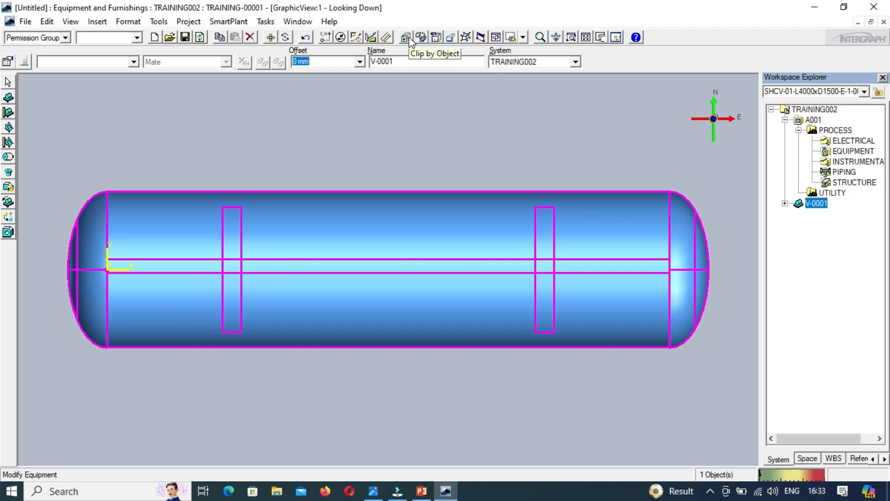
click(465, 38)
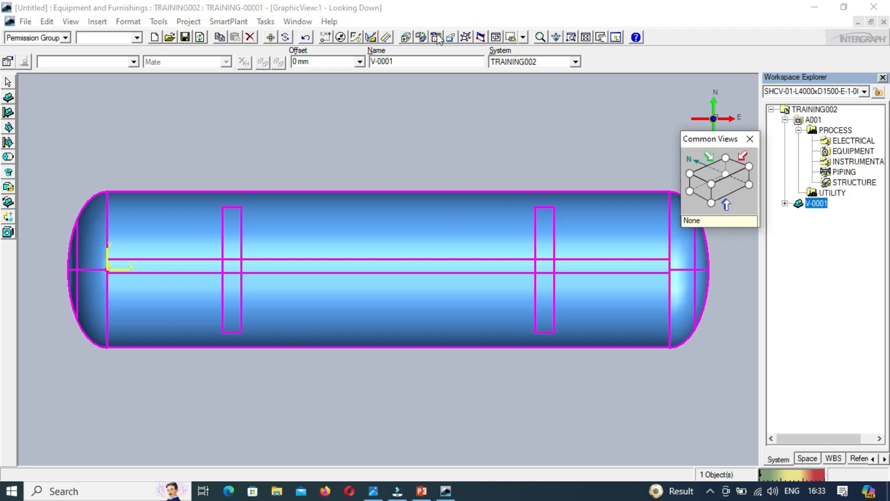
click(465, 38)
click(466, 37)
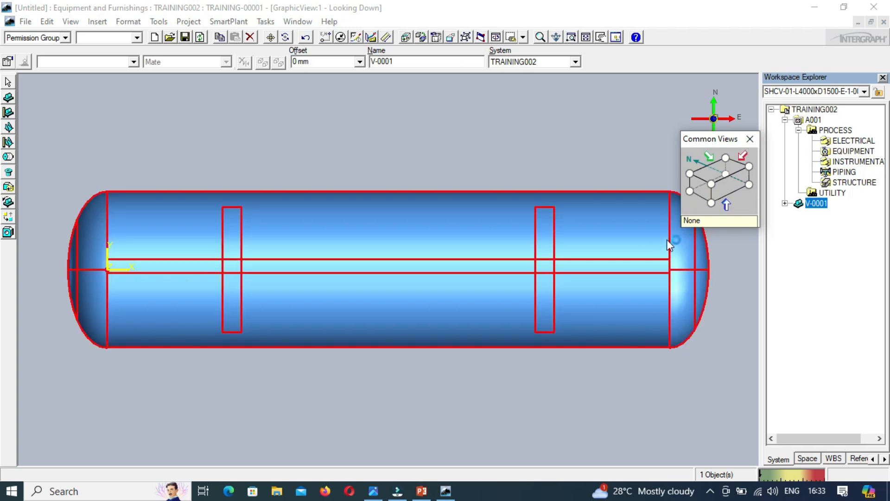
click(750, 139)
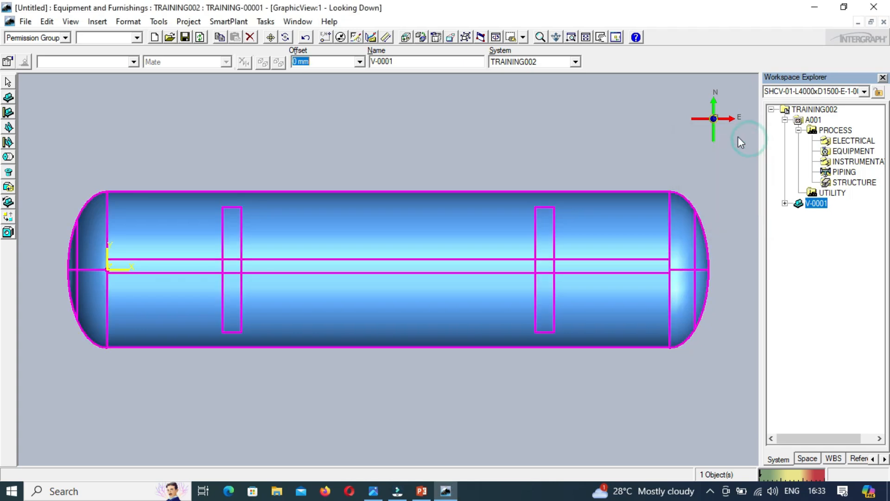
click(465, 38)
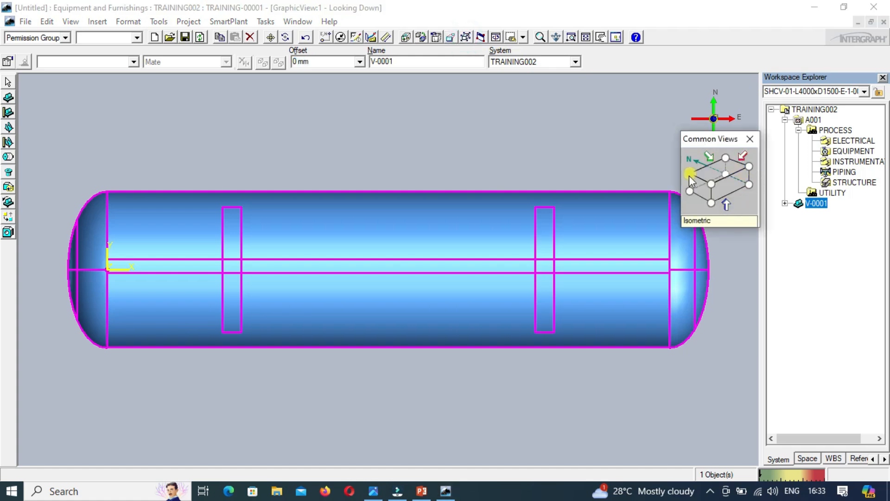
click(712, 188)
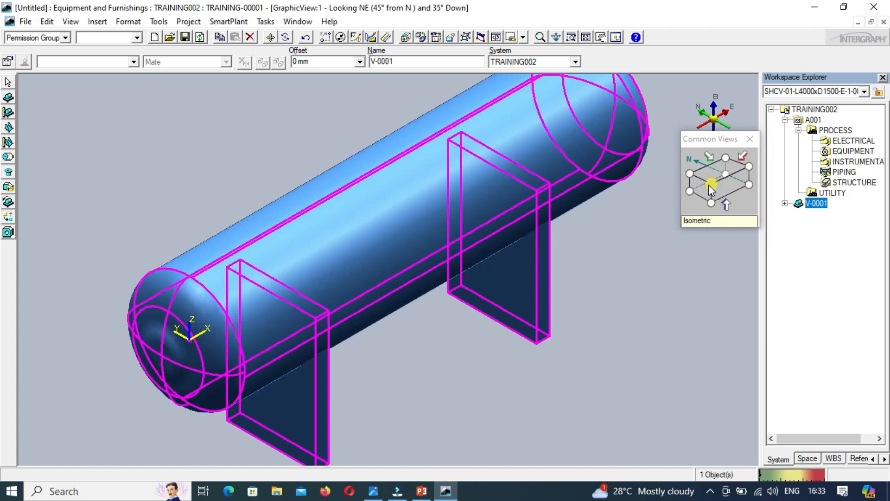
Step: Inspect the vessel from the other isometric corners, from below, and looking North and East, then return to the northeast isometric view
click(691, 175)
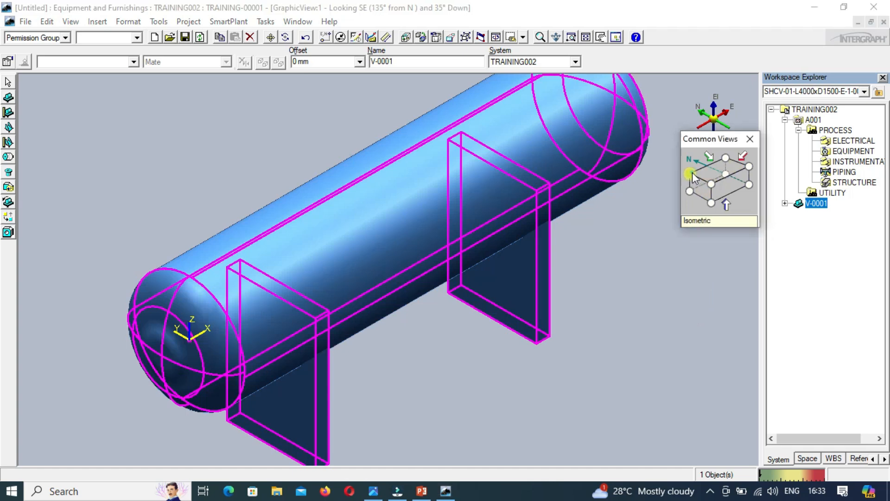
click(728, 158)
click(750, 166)
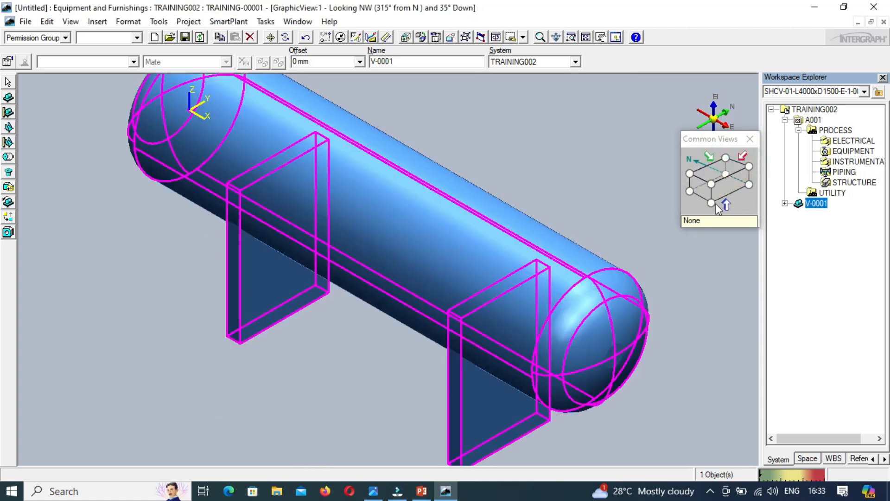
click(713, 202)
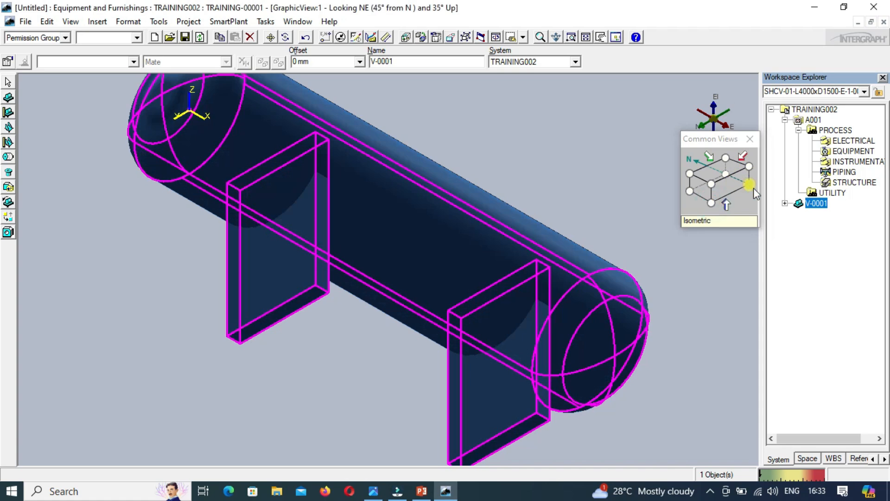
click(712, 184)
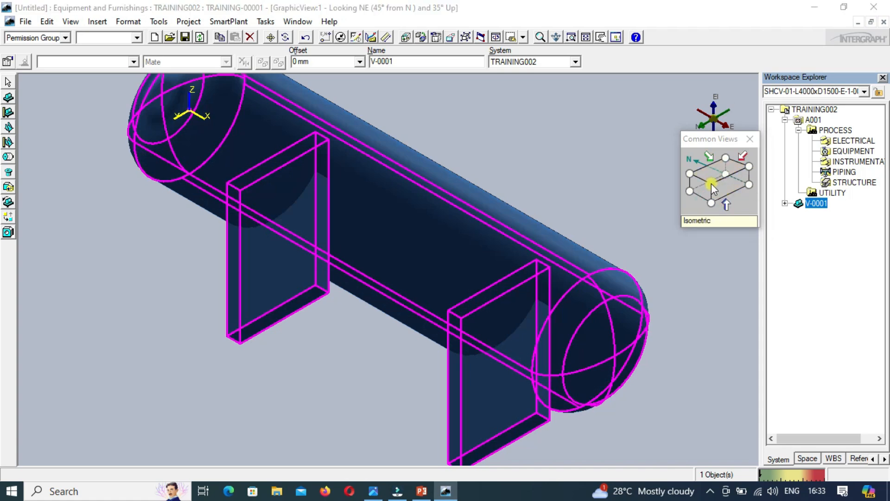
click(729, 180)
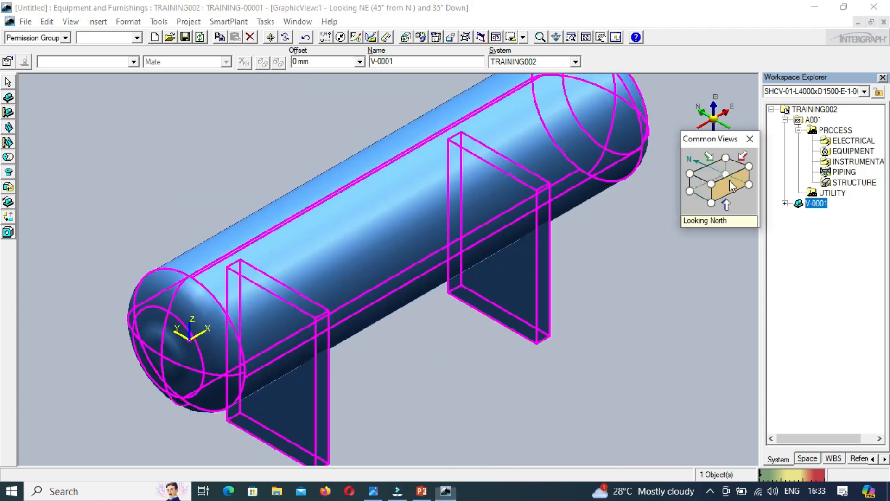
click(698, 186)
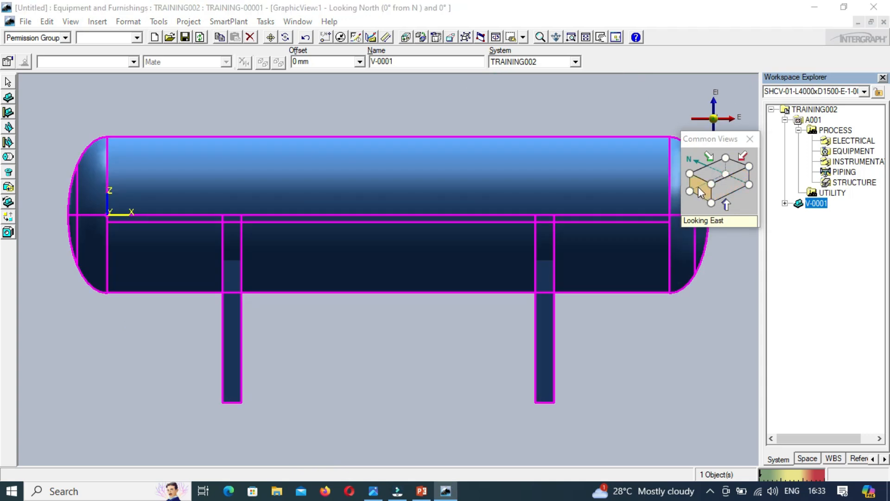
click(735, 186)
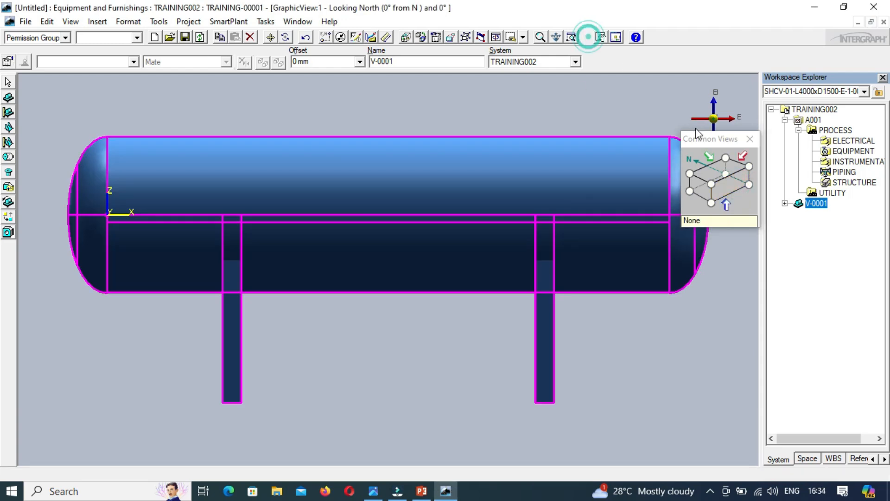
click(711, 185)
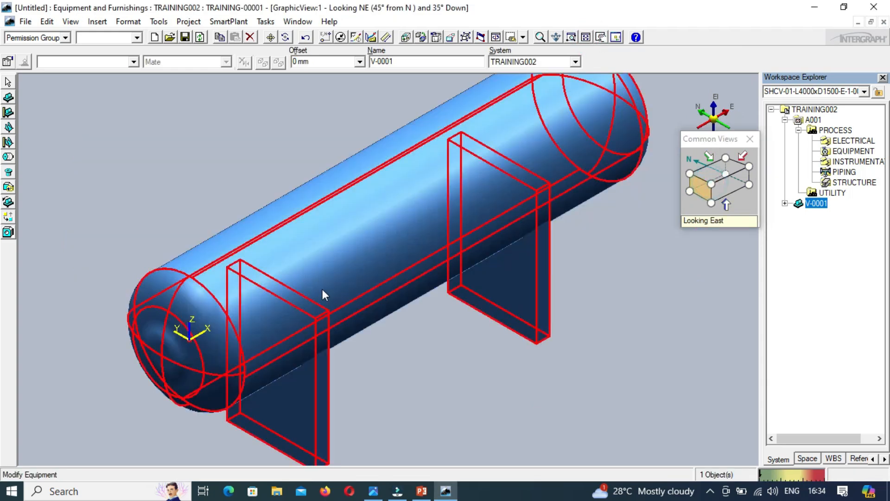
Step: Deselect the vessel, expand V-0001 in the Workspace Explorer to list its nozzles and datum points, and fit the model in view
click(236, 153)
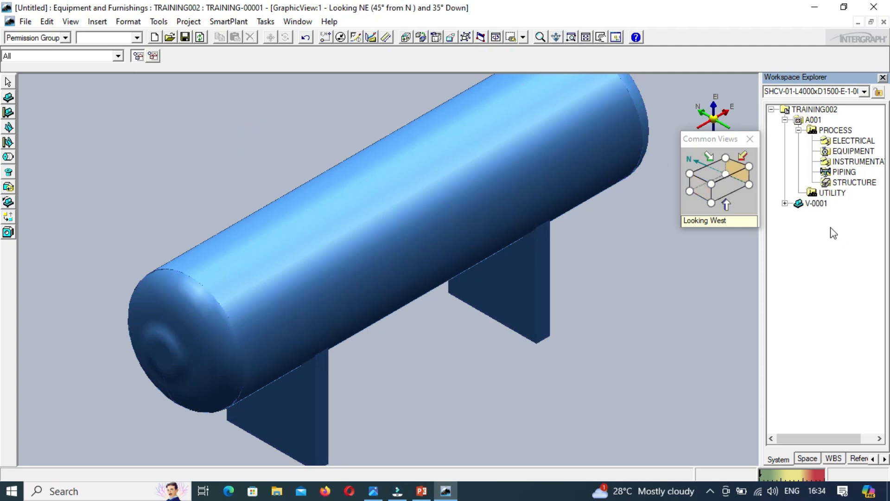
click(785, 203)
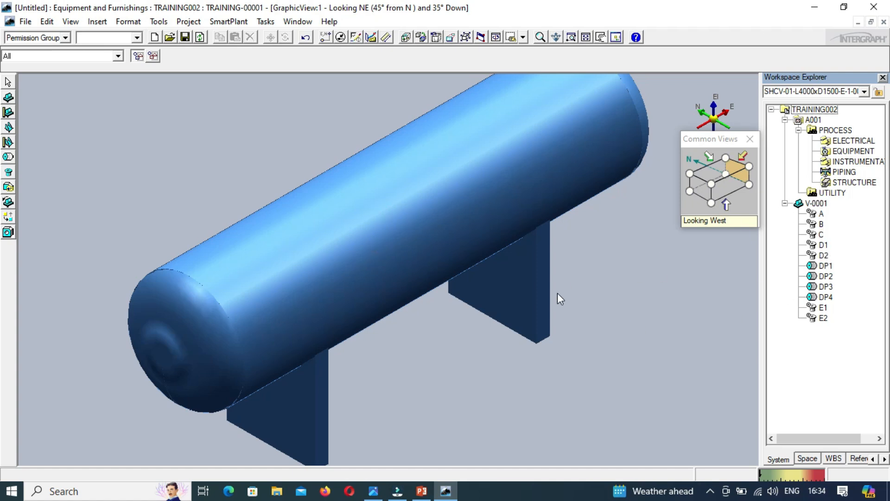
click(583, 41)
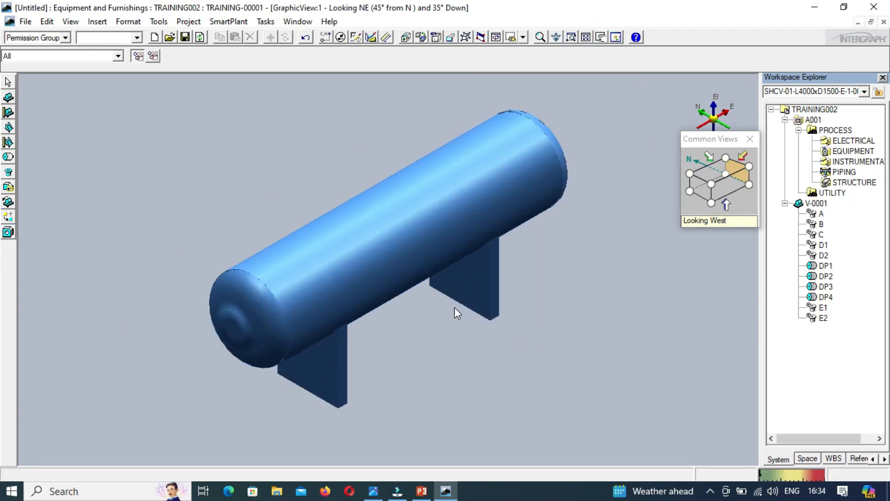